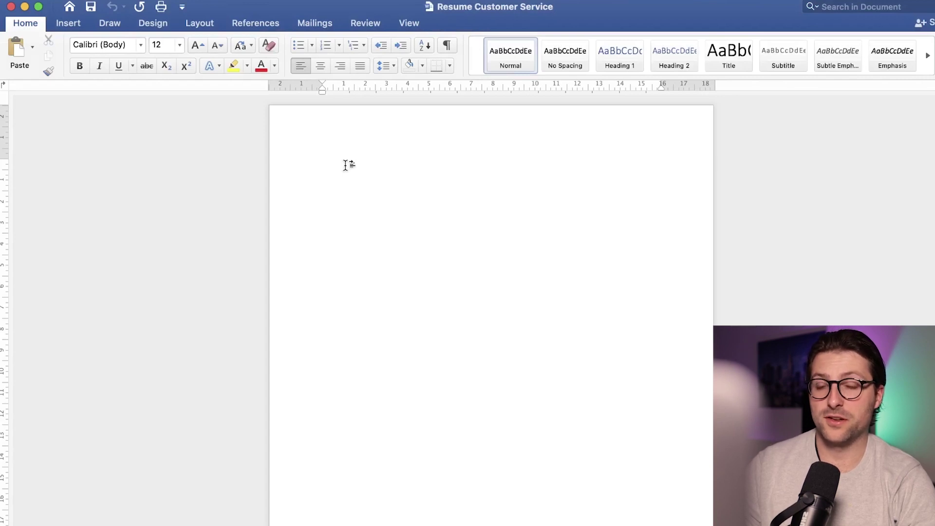
Step: Switch the blank page to Narrow margins of 1.27 cm on all sides
{"action": "left_click", "coordinate": [205, 28]}
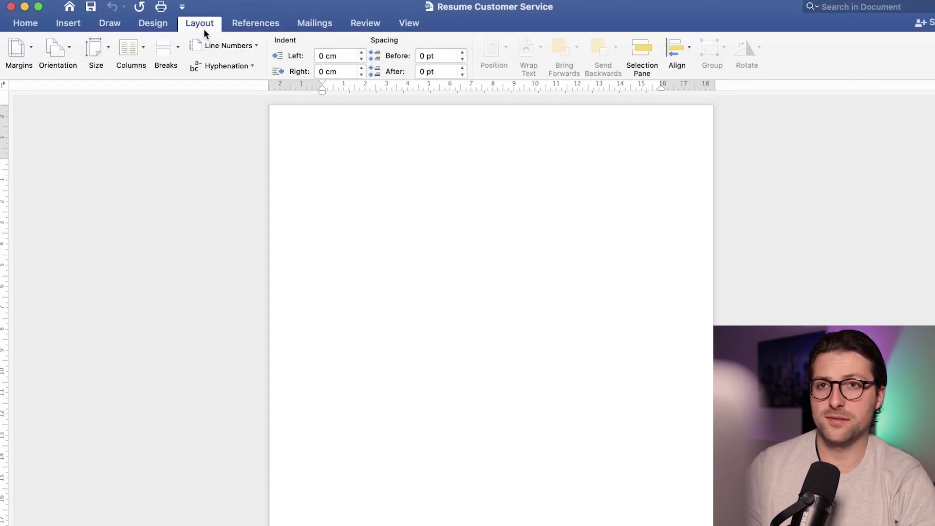
{"action": "left_click", "coordinate": [31, 49]}
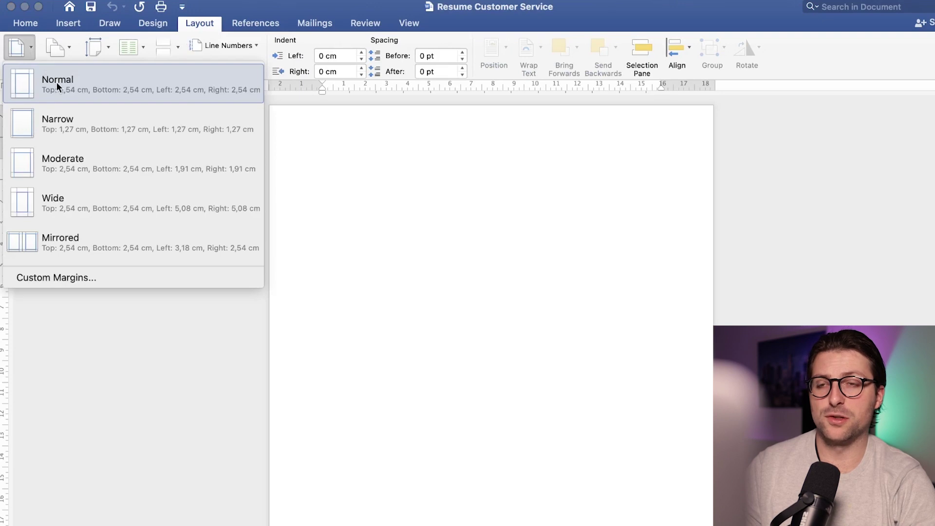
{"action": "left_click", "coordinate": [63, 130]}
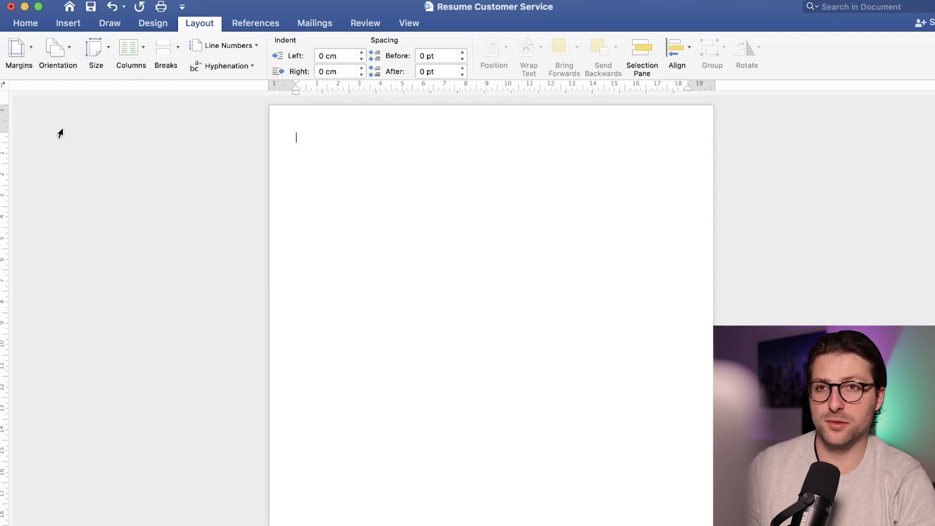
{"action": "left_click", "coordinate": [69, 24]}
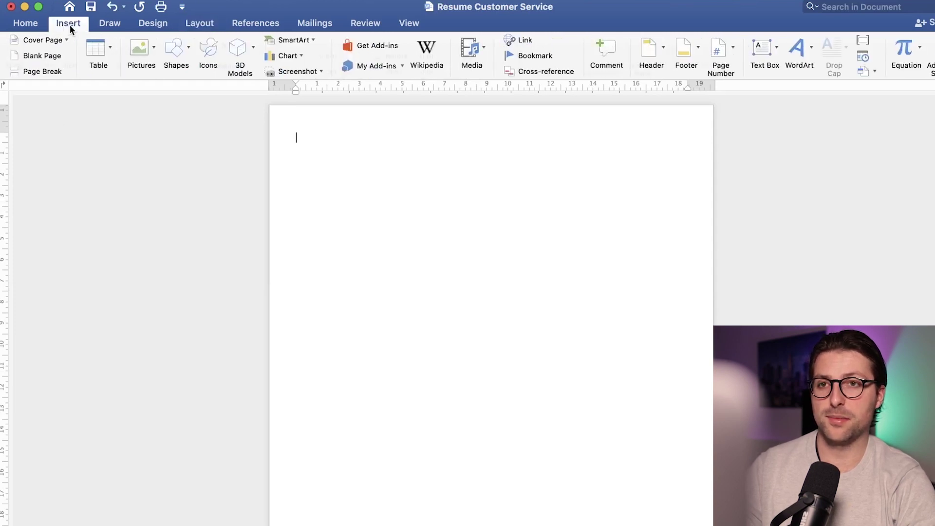
Step: Draw a rectangle across the top of the page with a white fill and thin outline style
{"action": "left_click", "coordinate": [175, 51]}
{"action": "left_click", "coordinate": [242, 94]}
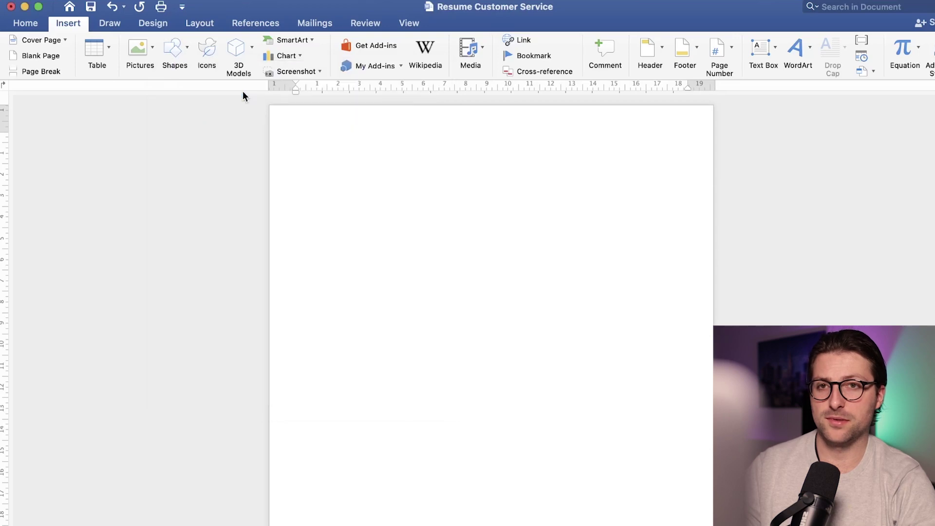
{"action": "left_click_drag", "start_coordinate": [272, 107], "coordinate": [709, 194]}
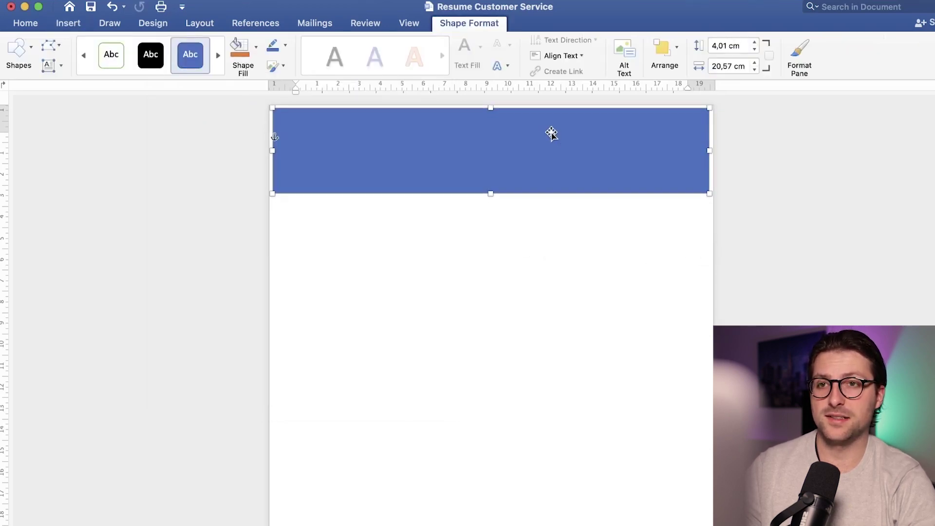
{"action": "left_click", "coordinate": [83, 56]}
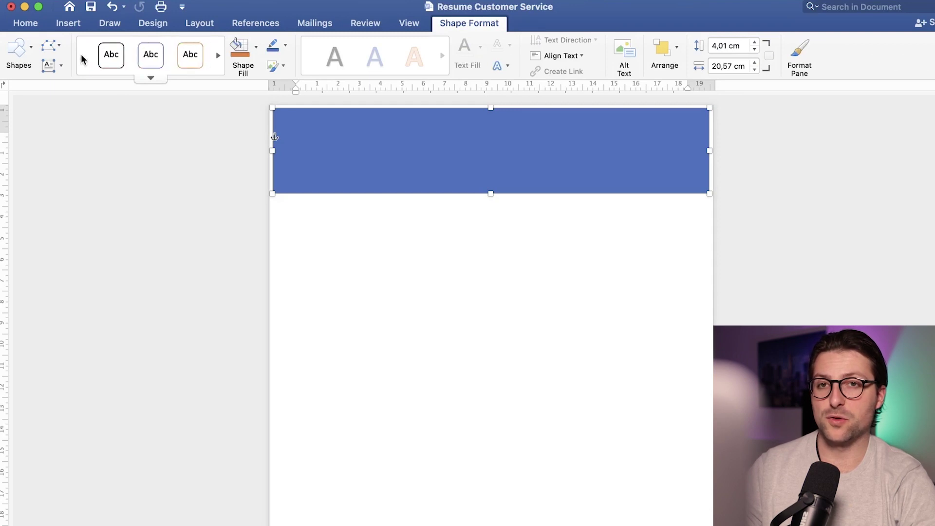
{"action": "left_click", "coordinate": [116, 60]}
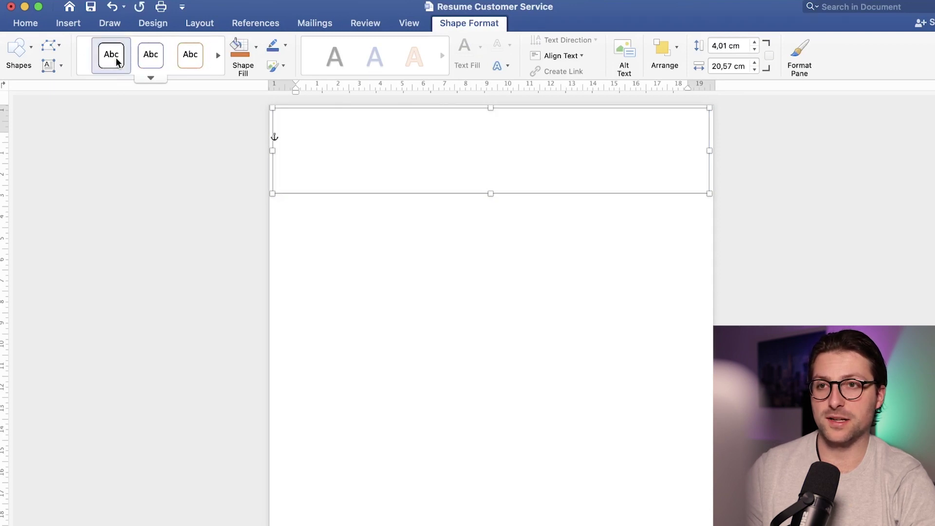
Step: Draw a text box with no fill or outline inside the rectangle and type 'Name Surname'
{"action": "left_click", "coordinate": [61, 64]}
{"action": "left_click", "coordinate": [76, 87]}
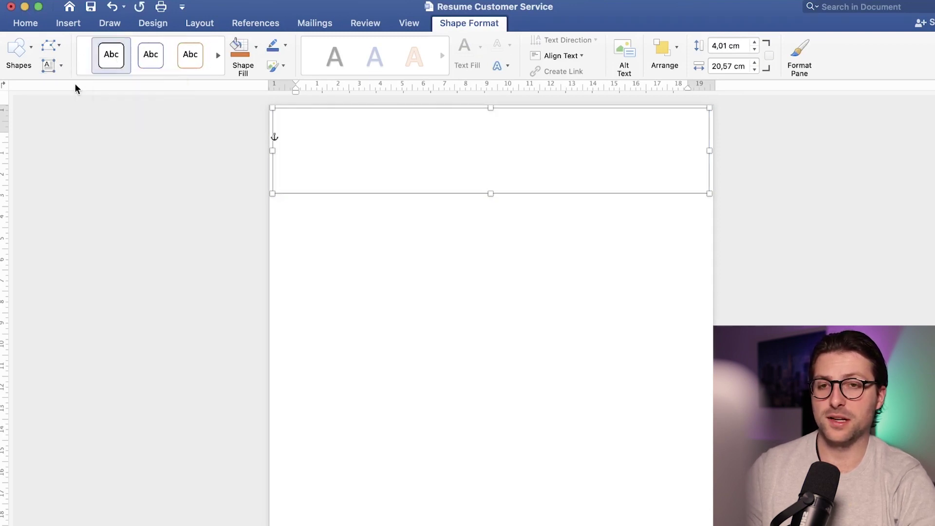
{"action": "mouse_move", "coordinate": [276, 111]}
{"action": "left_mouse_down"}
{"action": "mouse_move", "coordinate": [390, 152]}
{"action": "mouse_move", "coordinate": [706, 187]}
{"action": "left_mouse_up"}
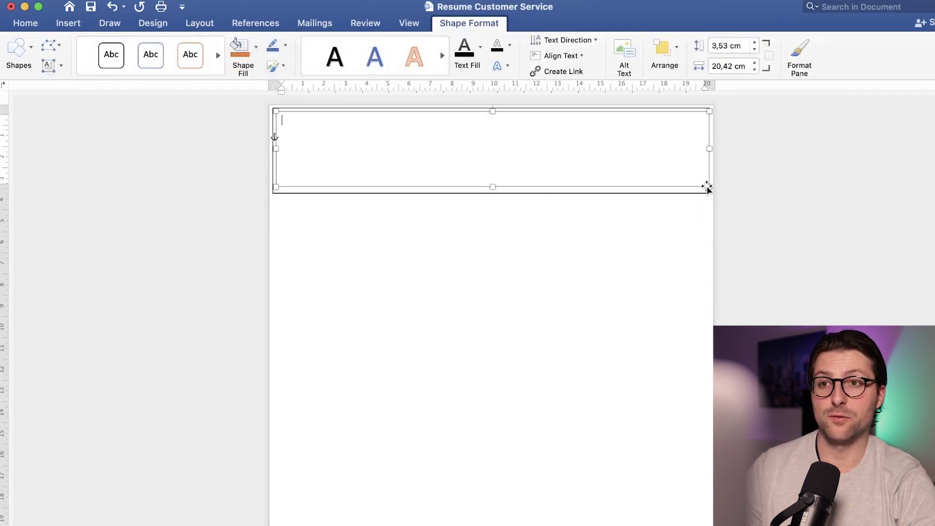
{"action": "left_click", "coordinate": [255, 46]}
{"action": "left_click", "coordinate": [273, 74]}
{"action": "left_click", "coordinate": [286, 46]}
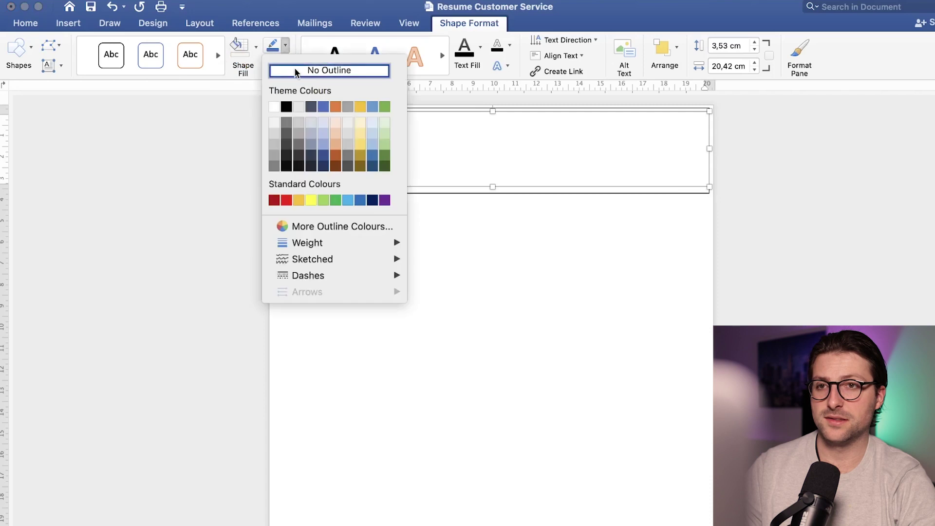
{"action": "left_click", "coordinate": [295, 71]}
{"action": "scroll", "coordinate": [487, 244], "scroll_direction": "up", "scroll_amount": 3}
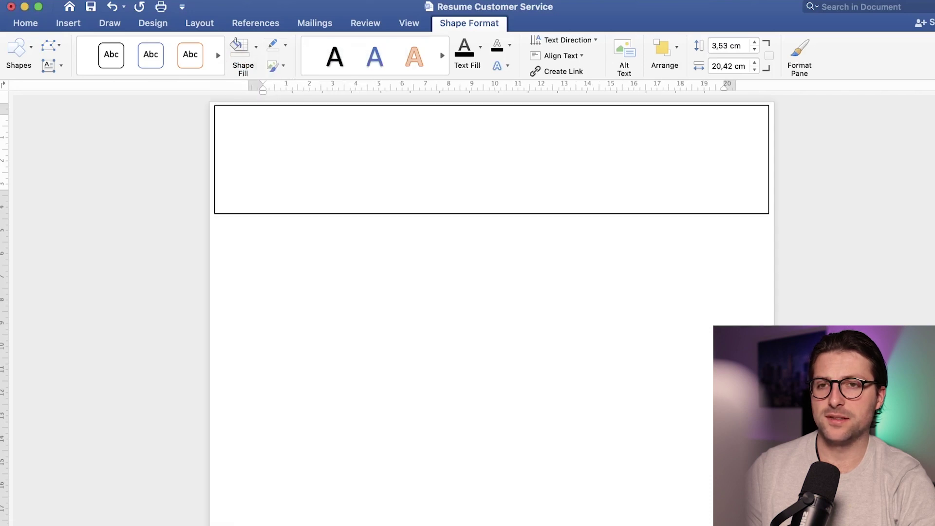
{"action": "type", "text": "Name "}
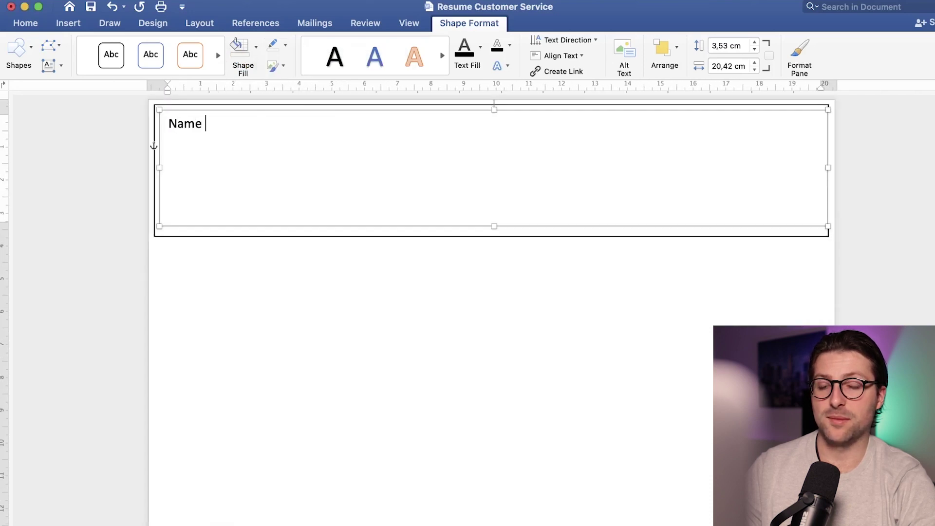
{"action": "type", "text": "Surname"}
Step: Make 'Name Surname' centred, bold and 24 pt
{"action": "left_click_drag", "start_coordinate": [254, 127], "coordinate": [174, 128]}
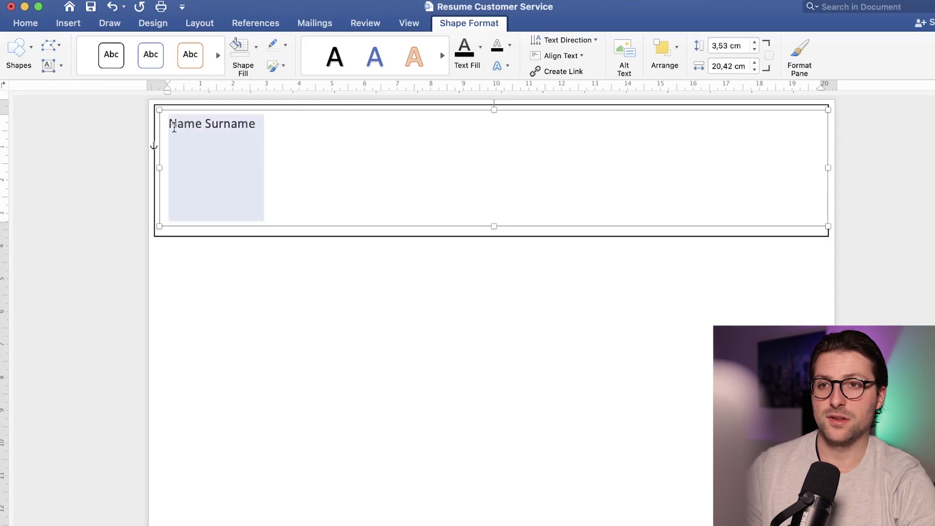
{"action": "left_click", "coordinate": [33, 26]}
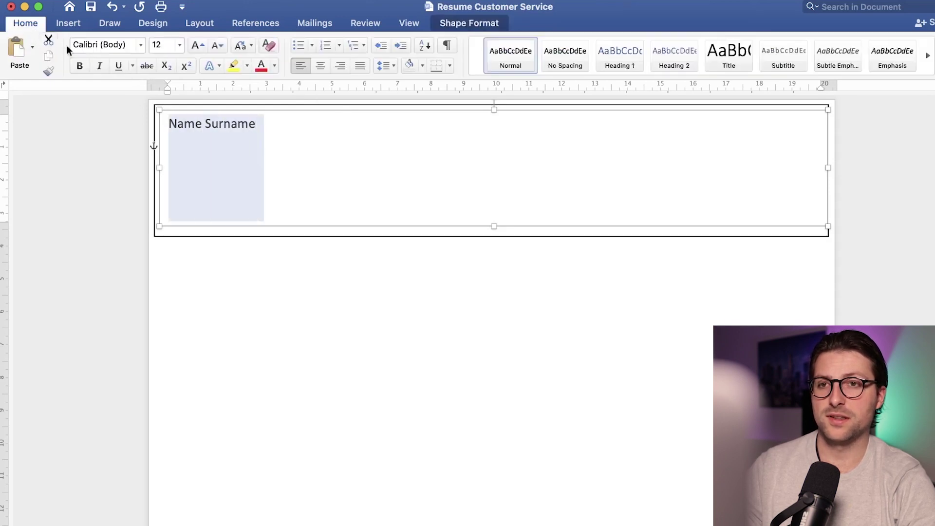
{"action": "left_click", "coordinate": [319, 67]}
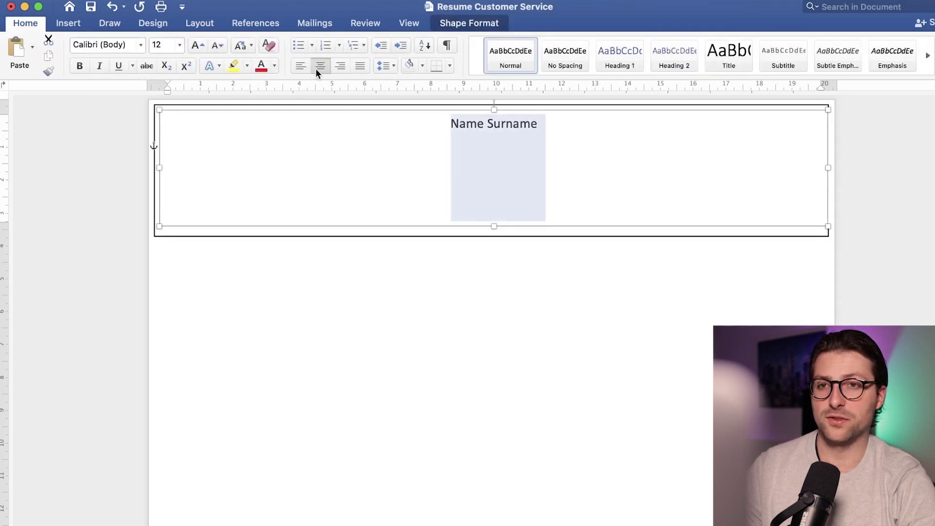
{"action": "left_click", "coordinate": [199, 44]}
{"action": "left_click", "coordinate": [197, 45]}
{"action": "left_click", "coordinate": [199, 44]}
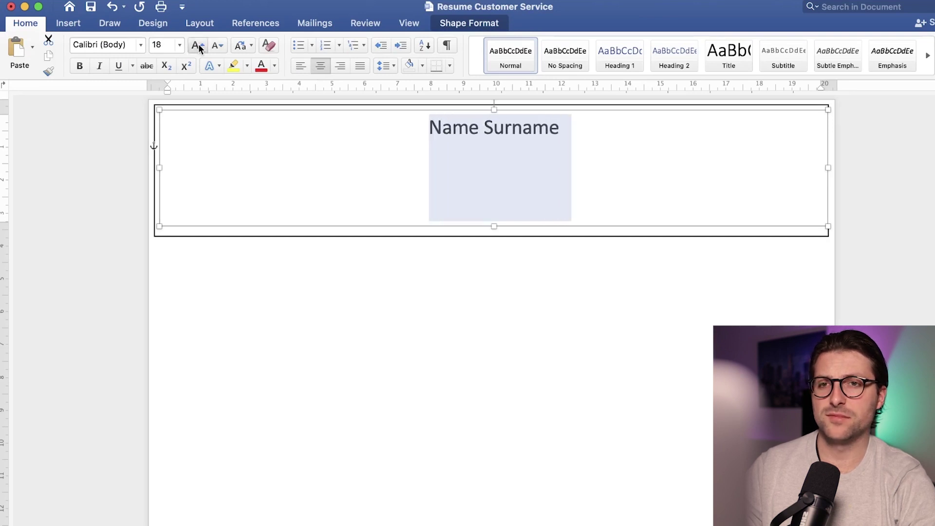
{"action": "left_click", "coordinate": [198, 45]}
{"action": "left_click", "coordinate": [199, 45]}
{"action": "left_click", "coordinate": [199, 45]}
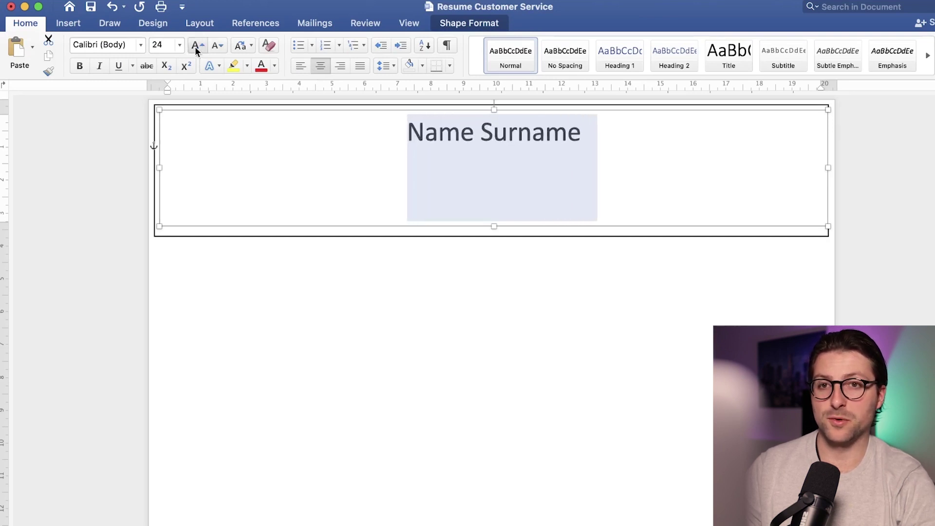
{"action": "left_click", "coordinate": [86, 63]}
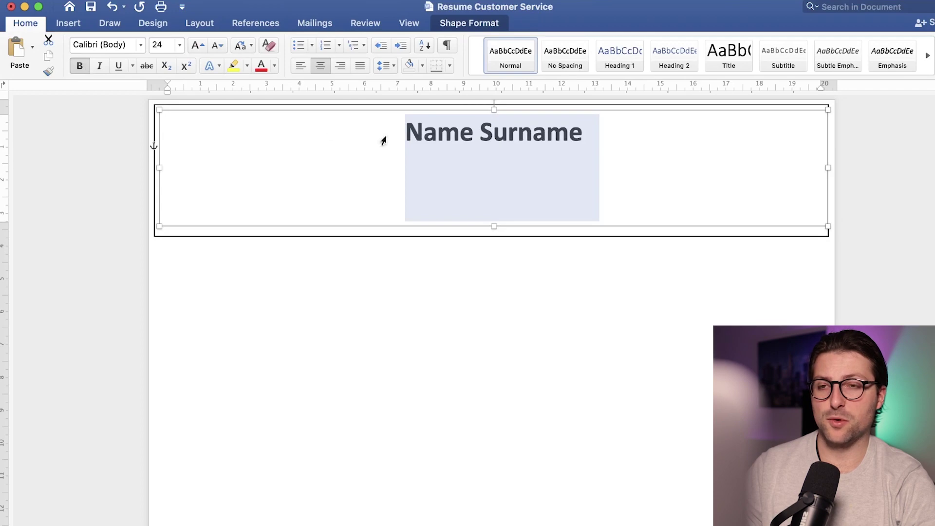
Step: Add a regular 12 pt contact line with Los Angeles, CA, e-mail, phone and LinkedIn placeholders
{"action": "left_click", "coordinate": [579, 146]}
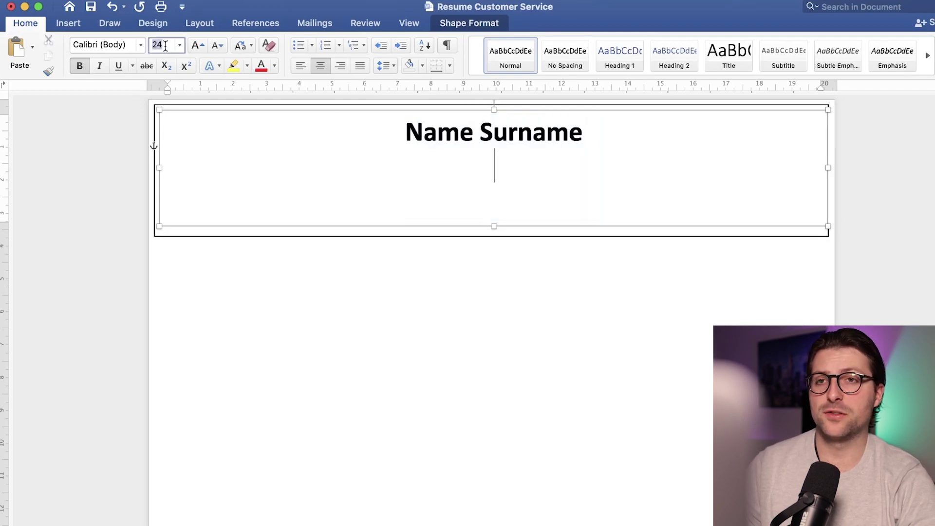
{"action": "type", "text": "12"}
{"action": "left_click", "coordinate": [85, 63]}
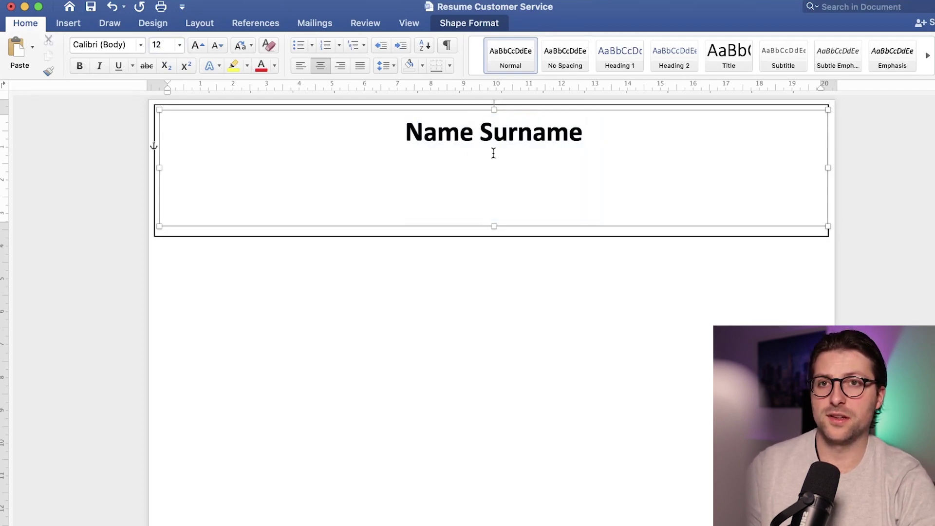
{"action": "type", "text": "Los Angeles, CA"}
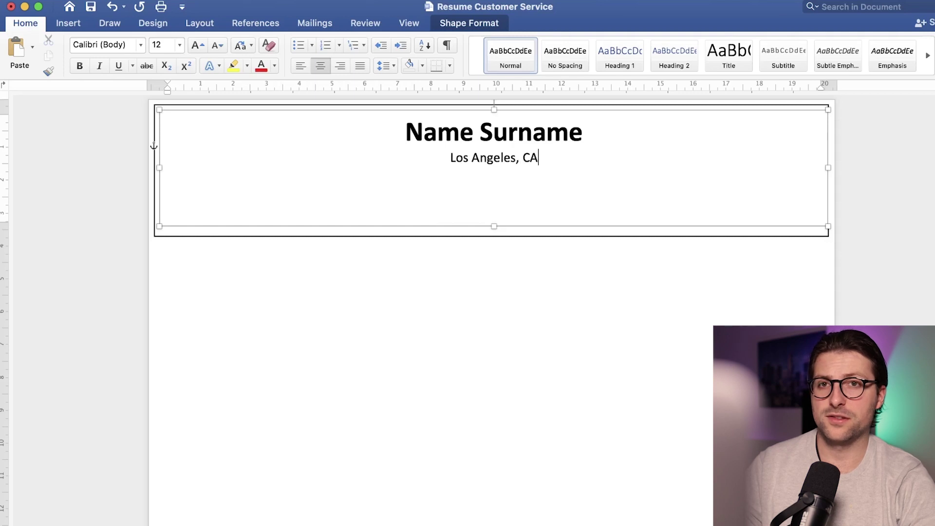
{"action": "type", "text": " | namesurname@em"}
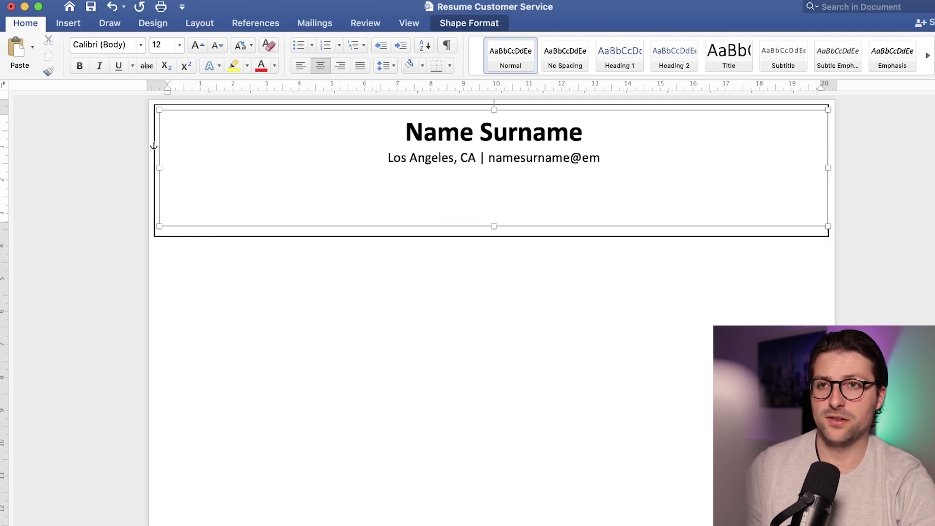
{"action": "type", "text": "ail.com | +[000]-000-0000"}
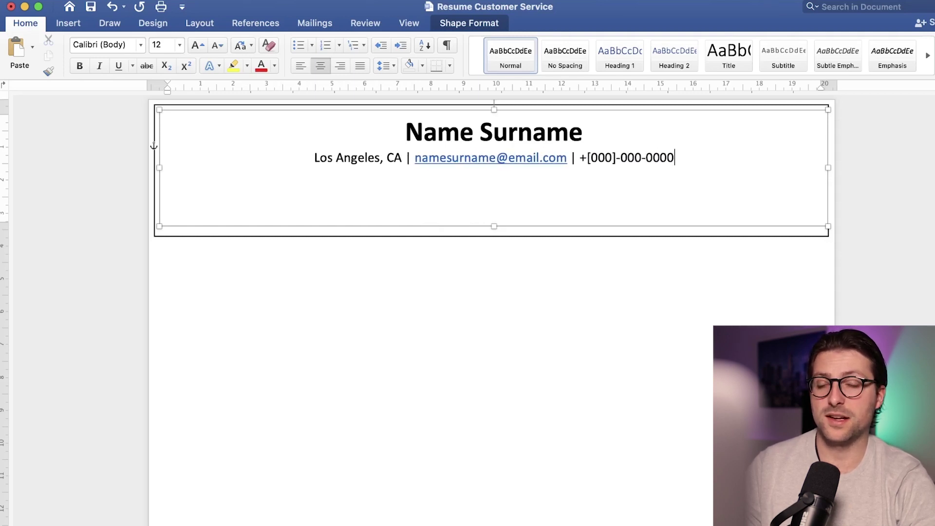
{"action": "type", "text": " | linkedin.com/username"}
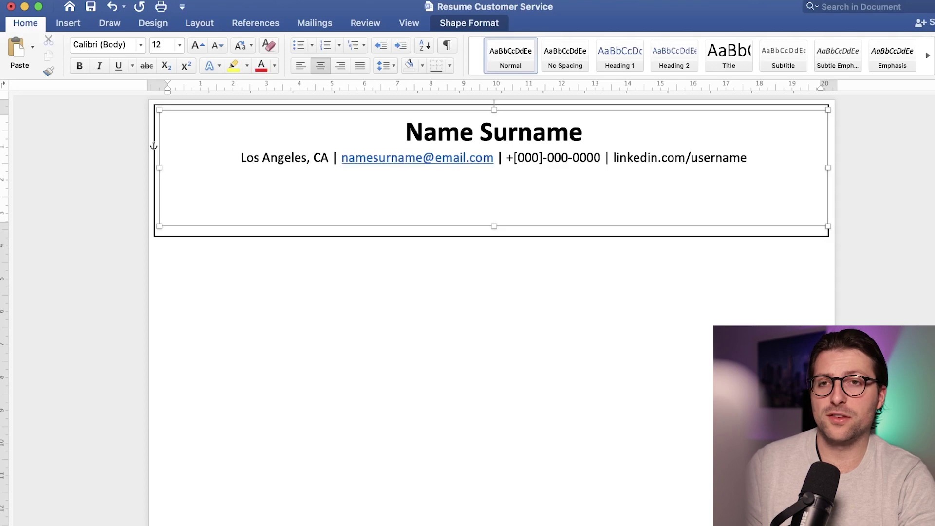
{"action": "right_click", "coordinate": [471, 157]}
Step: Remove the e-mail hyperlink and shorten the header box to fit its two lines
{"action": "mouse_move", "coordinate": [486, 344]}
{"action": "left_click", "coordinate": [654, 396]}
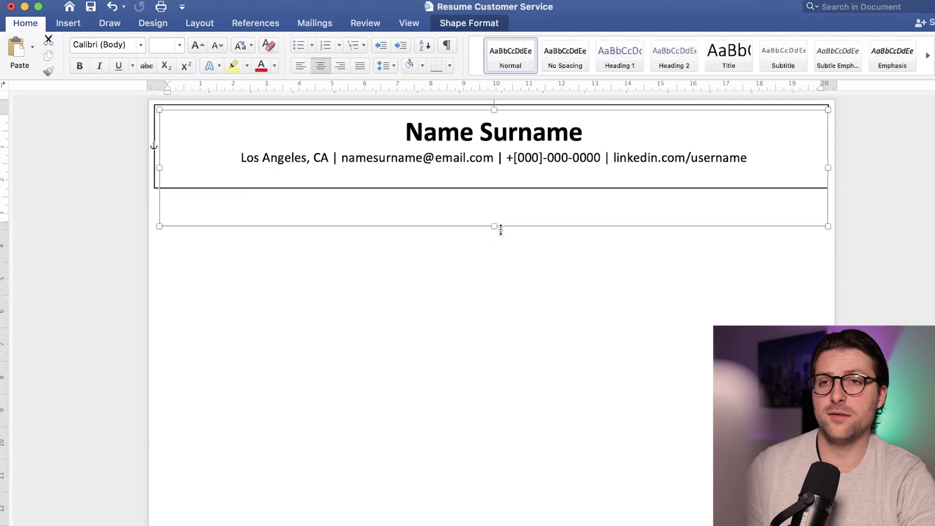
{"action": "left_click_drag", "start_coordinate": [500, 229], "coordinate": [500, 185]}
{"action": "left_click", "coordinate": [188, 202]}
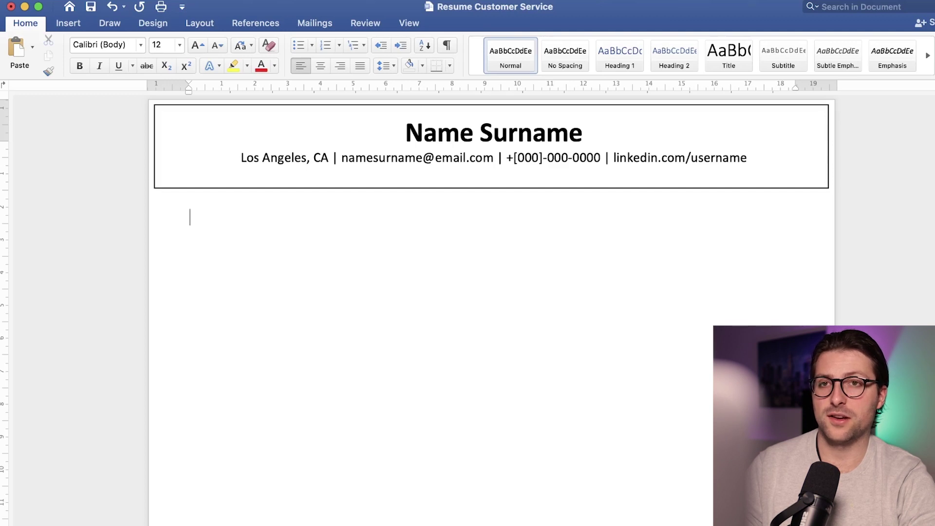
Step: Type the headings EDUCATION, SKILLS, EXPERIENCE and INTERESTS below the header
{"action": "type", "text": "EDUCATION"}
{"action": "key", "text": "Return"}
{"action": "type", "text": "SK"}
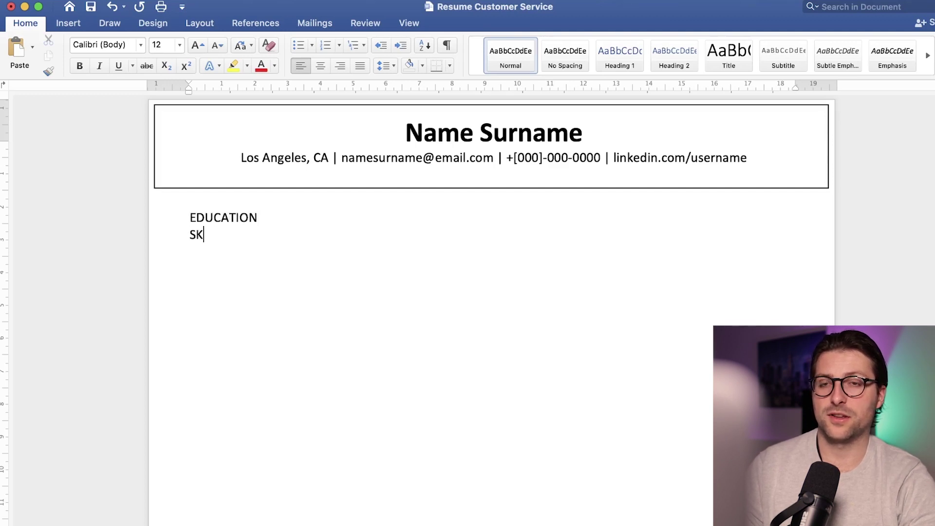
{"action": "type", "text": "ILLS"}
{"action": "key", "text": "Return"}
{"action": "type", "text": "E"}
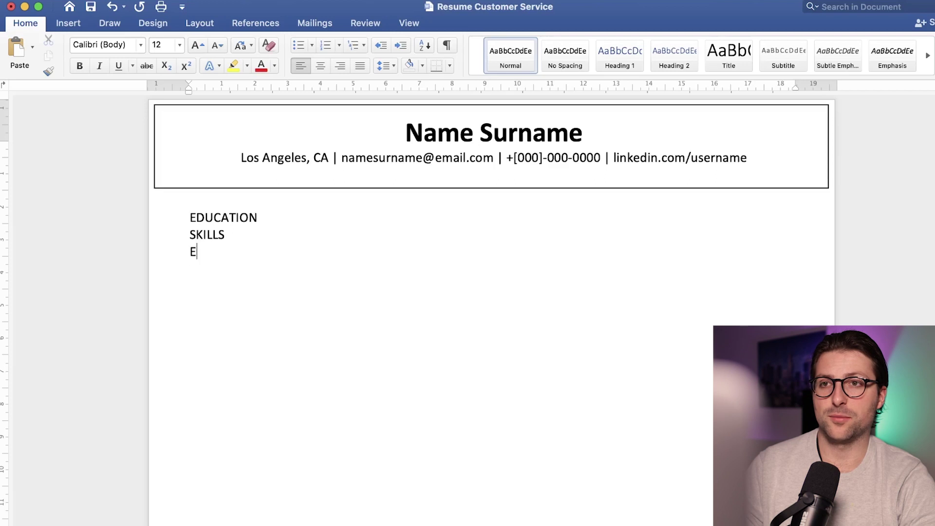
{"action": "type", "text": "XPERIENCE INTERESTS"}
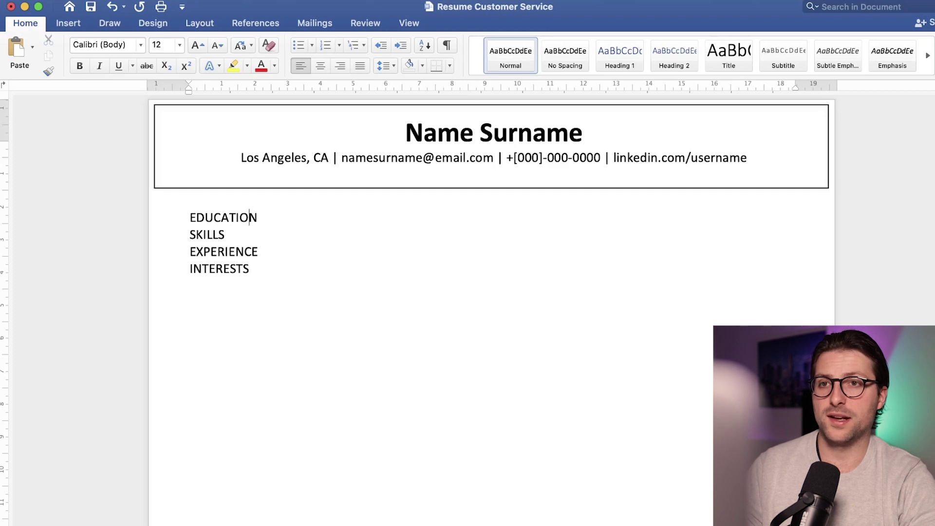
Step: Insert empty lines after EDUCATION, SKILLS and EXPERIENCE, then select the EDUCATION heading
{"action": "key", "text": "Return"}
{"action": "key", "text": "Return"}
{"action": "key", "text": "Down"}
{"action": "key", "text": "Down"}
{"action": "key", "text": "Return"}
{"action": "key", "text": "Return"}
{"action": "key", "text": "Down"}
{"action": "key", "text": "Return"}
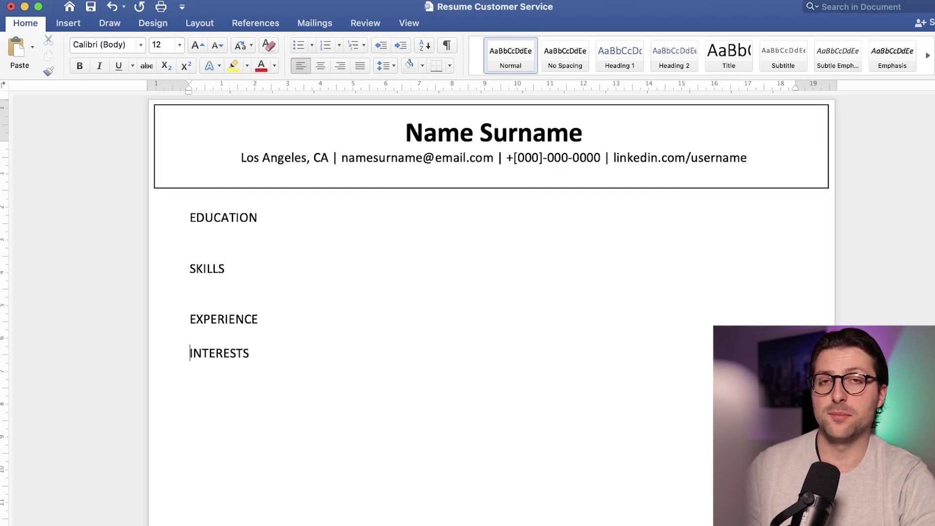
{"action": "key", "text": "Return"}
{"action": "left_click", "coordinate": [261, 217]}
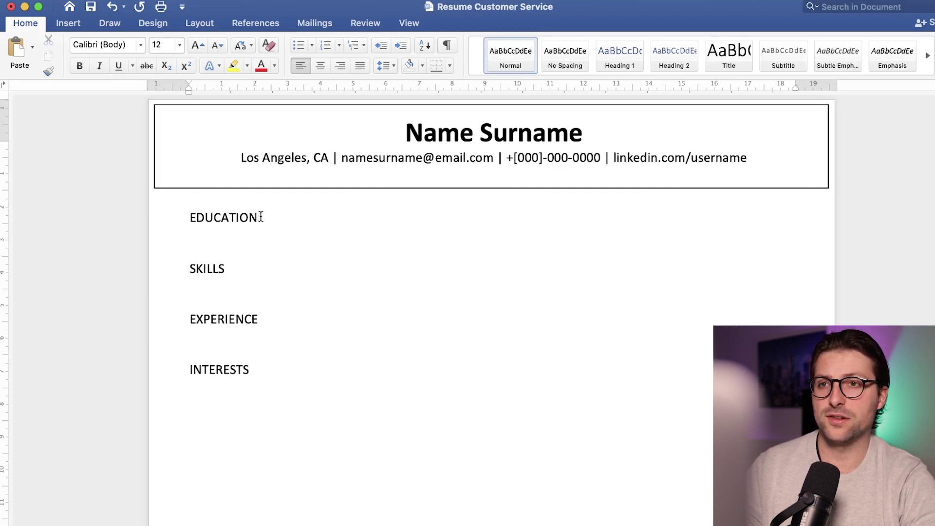
{"action": "triple_click", "coordinate": [261, 217]}
Step: Bold the EDUCATION heading and give it 12 pt spacing before and after
{"action": "key", "text": "super+b"}
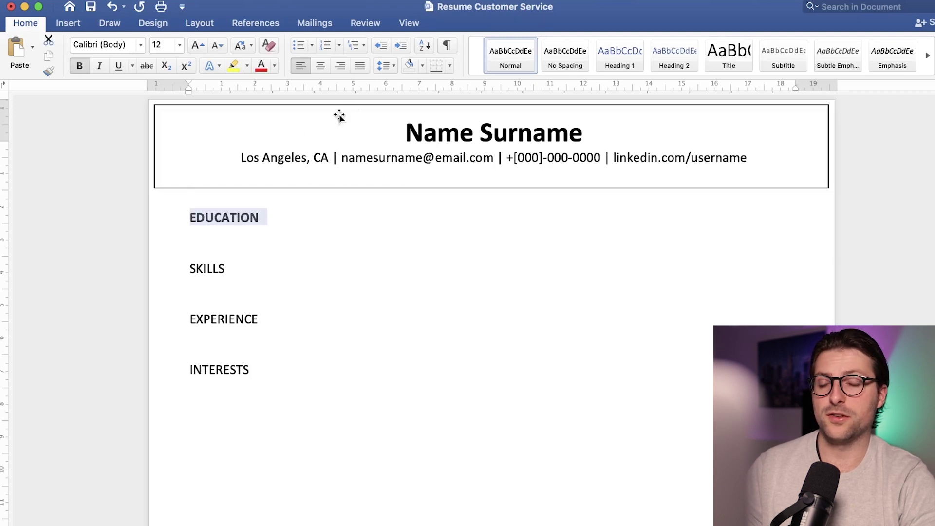
{"action": "left_click", "coordinate": [394, 66]}
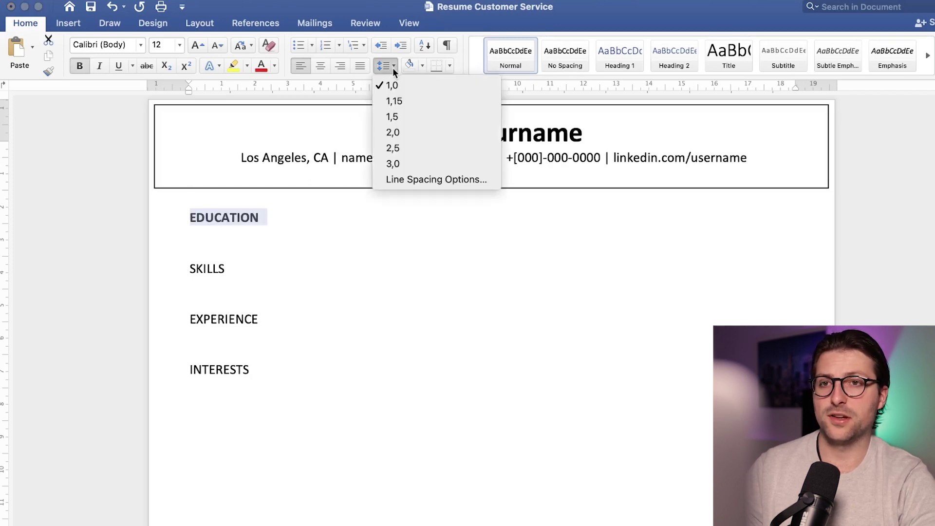
{"action": "left_click", "coordinate": [404, 179]}
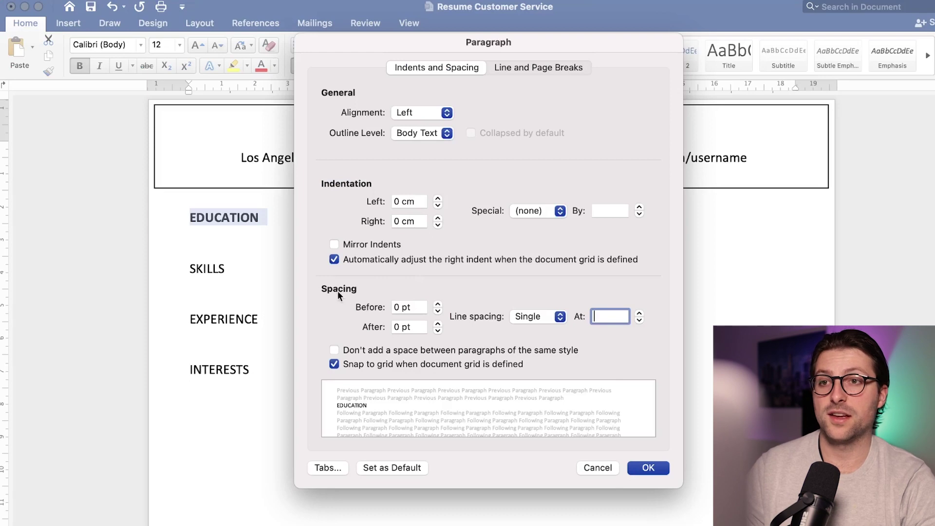
{"action": "left_click", "coordinate": [438, 303]}
{"action": "left_click", "coordinate": [437, 304]}
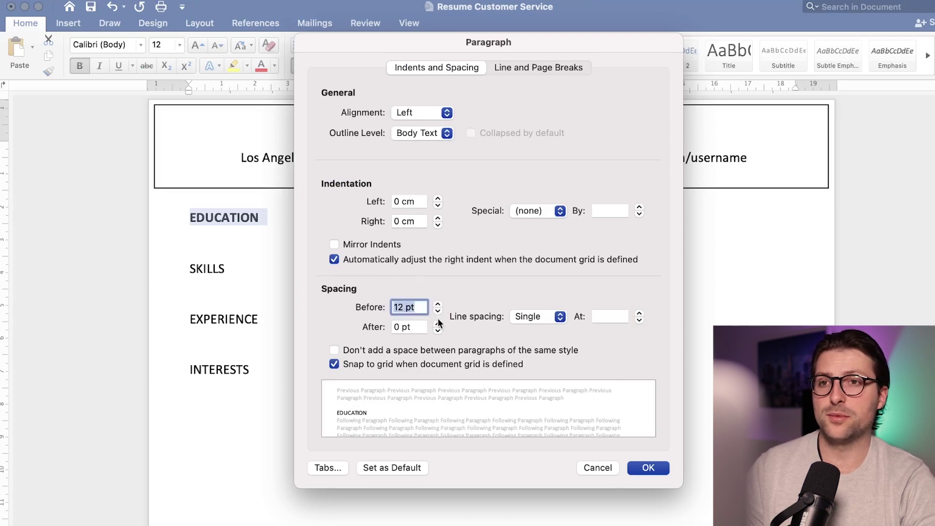
{"action": "left_click", "coordinate": [438, 322]}
{"action": "left_click", "coordinate": [437, 323]}
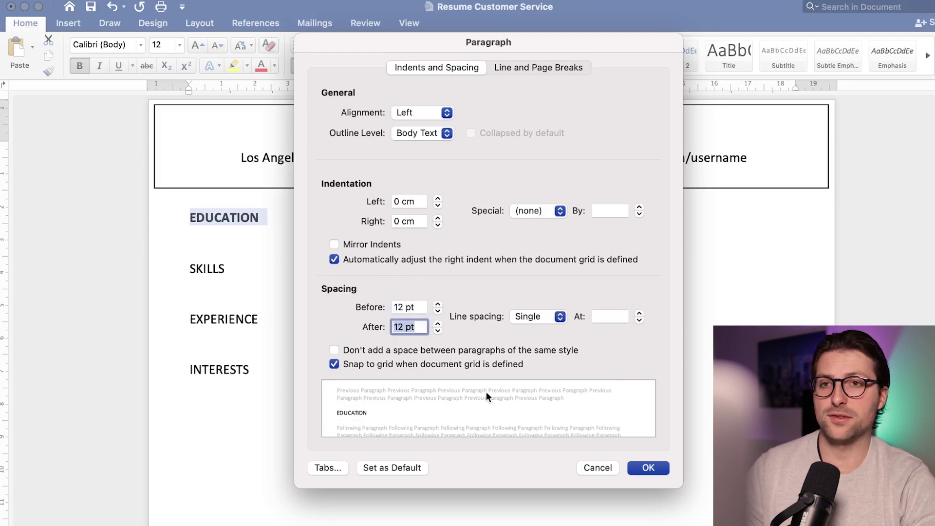
{"action": "left_click", "coordinate": [647, 467]}
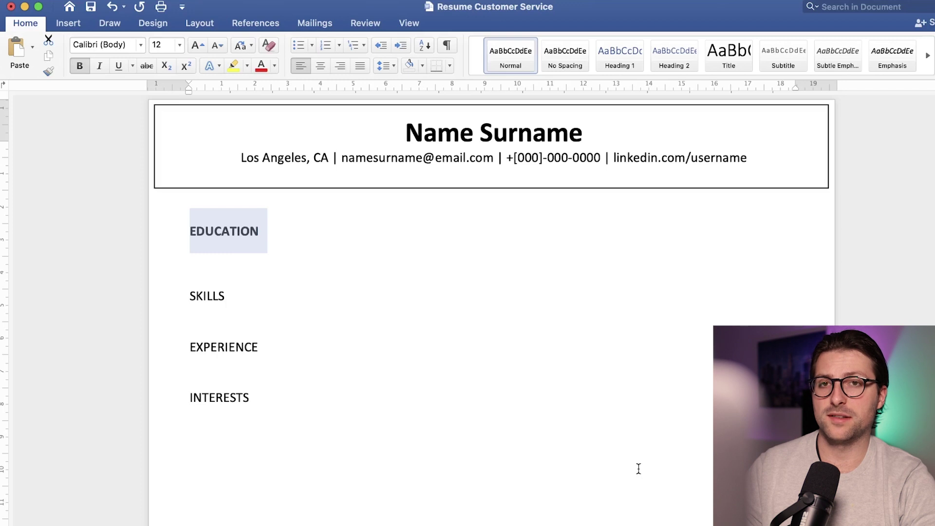
Step: Add bottom and top borders to EDUCATION and set its size to 14 pt
{"action": "left_click", "coordinate": [450, 66]}
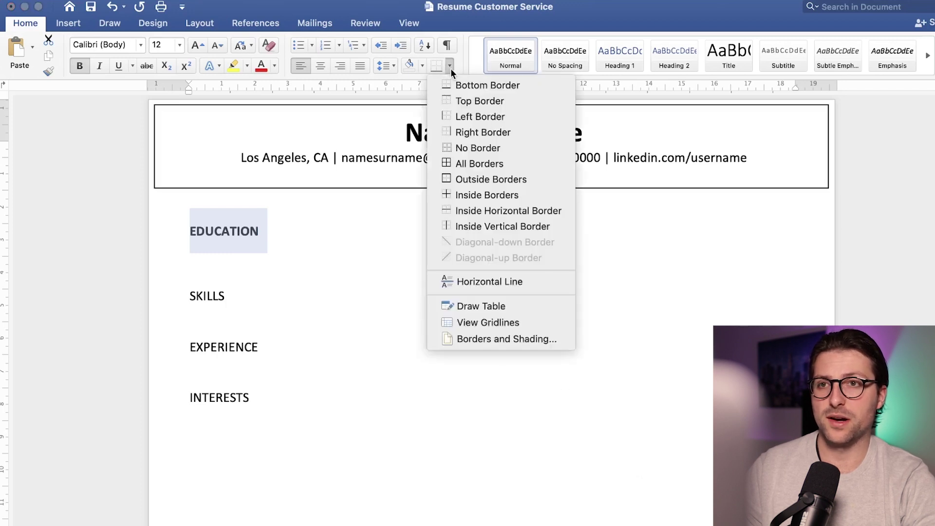
{"action": "left_click", "coordinate": [467, 86]}
{"action": "left_click", "coordinate": [450, 67]}
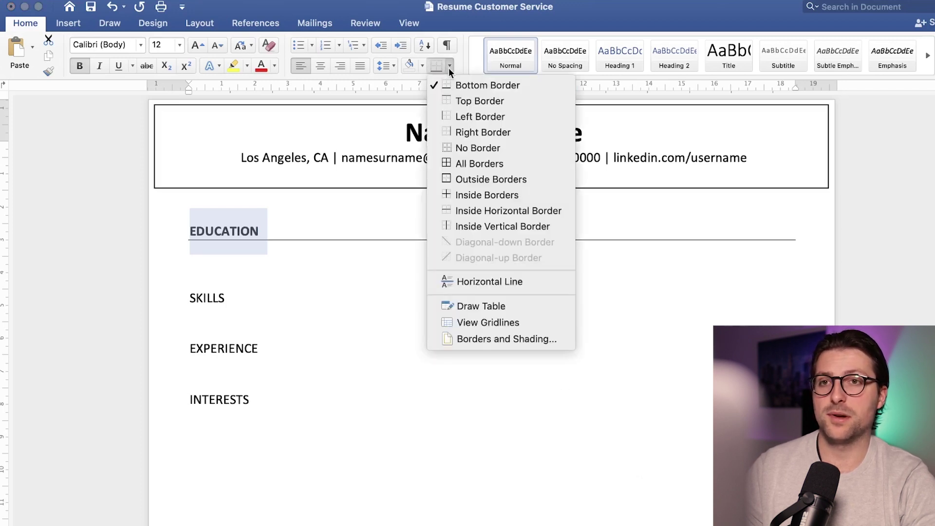
{"action": "left_click", "coordinate": [470, 101]}
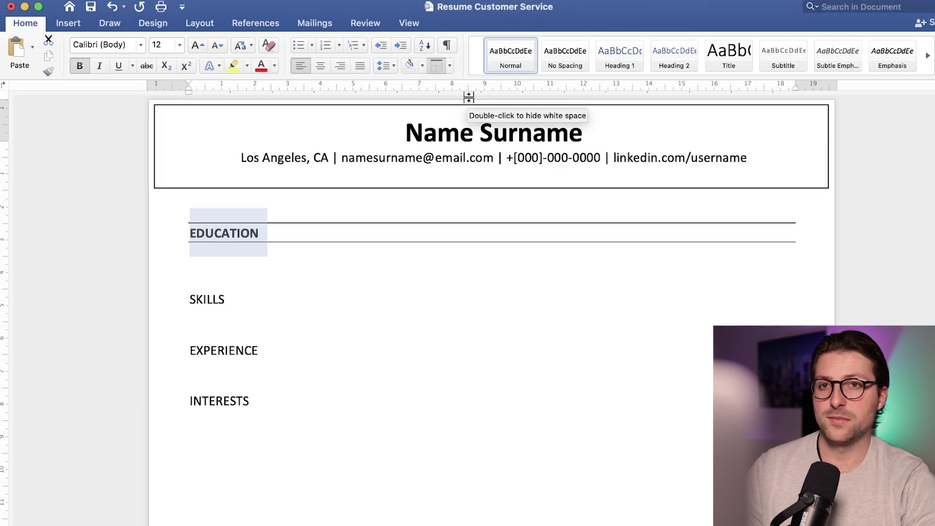
{"action": "left_click", "coordinate": [190, 47]}
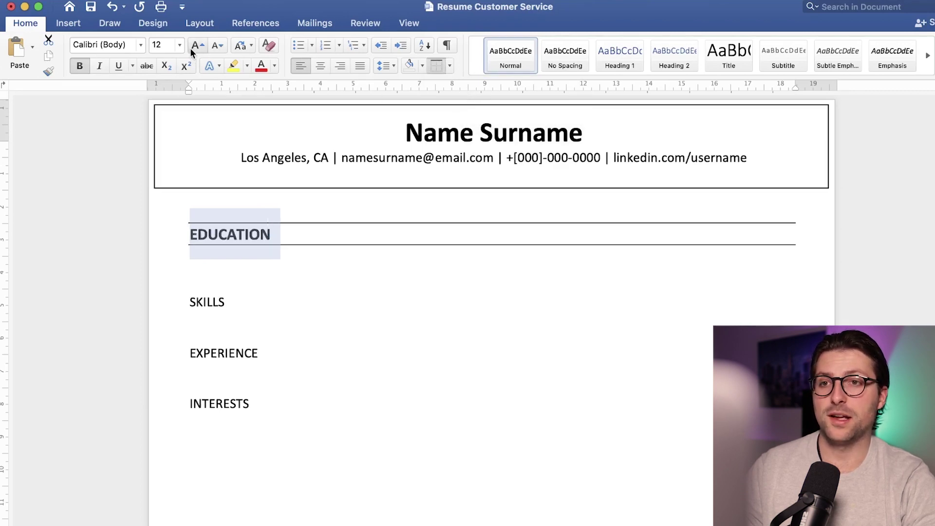
{"action": "left_click", "coordinate": [190, 48]}
{"action": "left_click", "coordinate": [214, 47]}
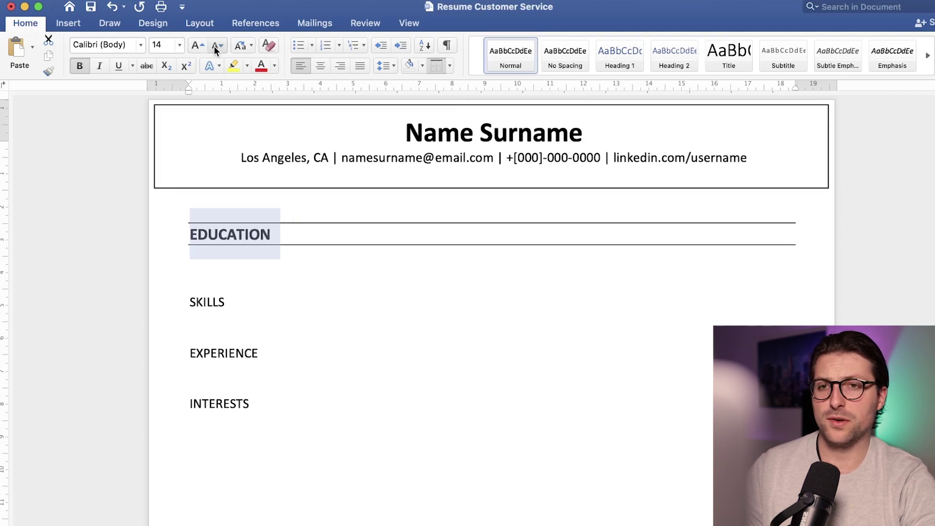
{"action": "left_click", "coordinate": [237, 235]}
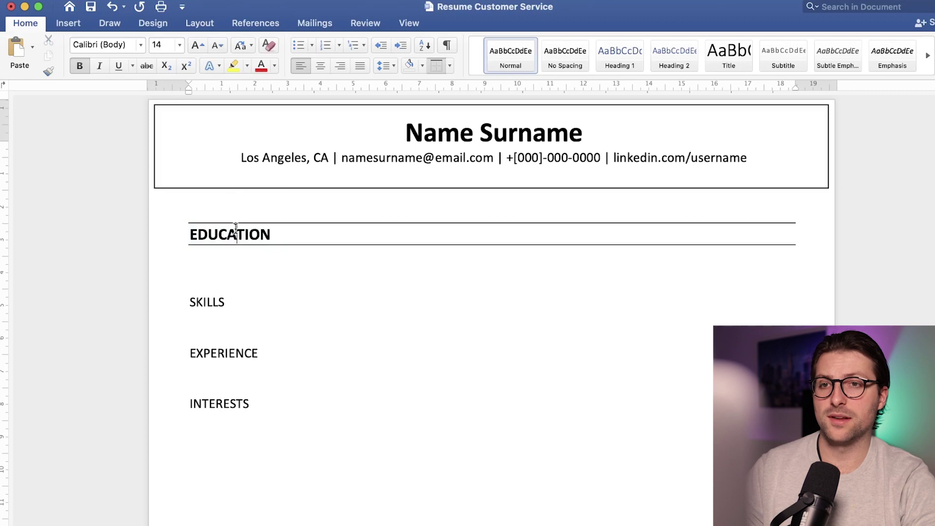
Step: Copy EDUCATION's heading format onto SKILLS, EXPERIENCE and INTERESTS with Format Painter
{"action": "double_click", "coordinate": [47, 73]}
{"action": "left_click", "coordinate": [204, 301]}
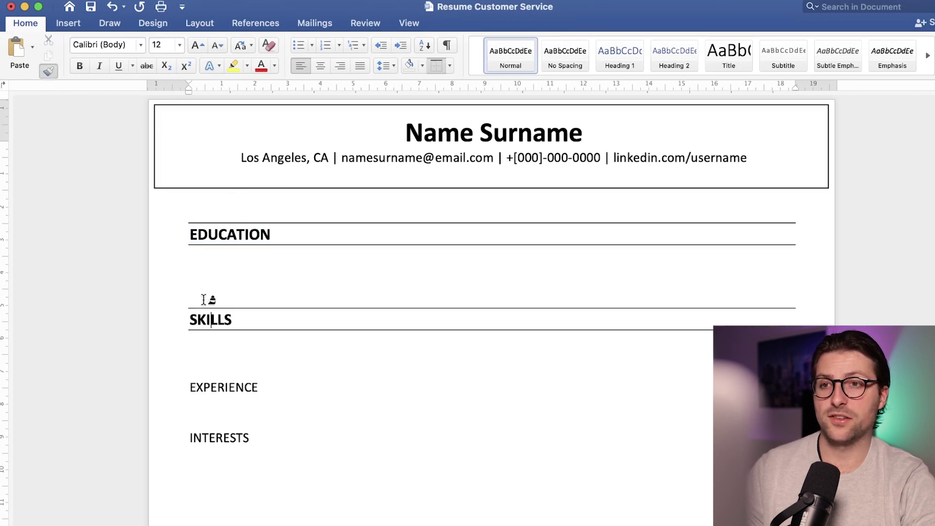
{"action": "left_click", "coordinate": [222, 388]}
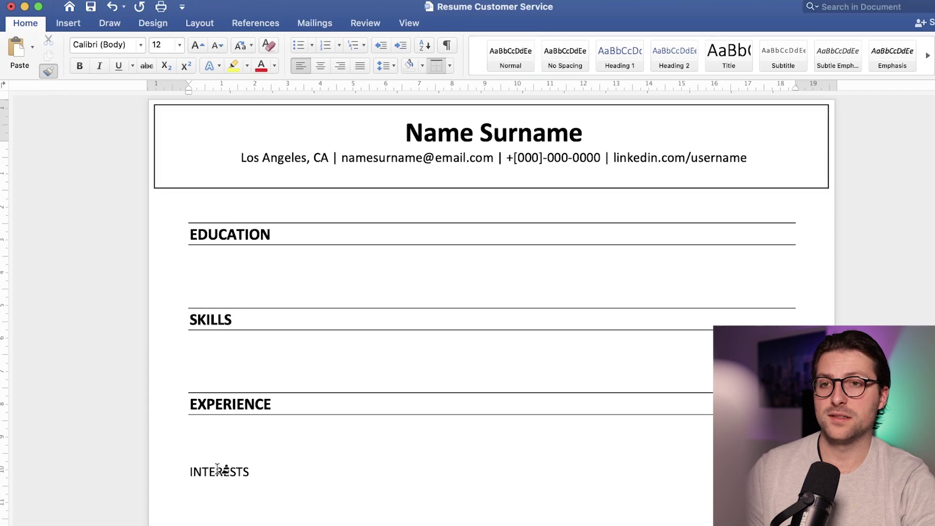
{"action": "left_click", "coordinate": [217, 468]}
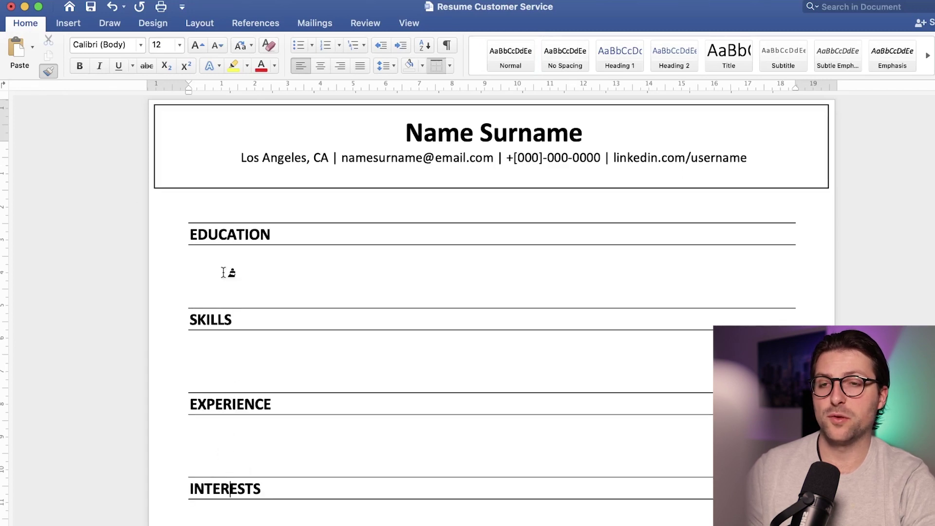
{"action": "left_click", "coordinate": [47, 71]}
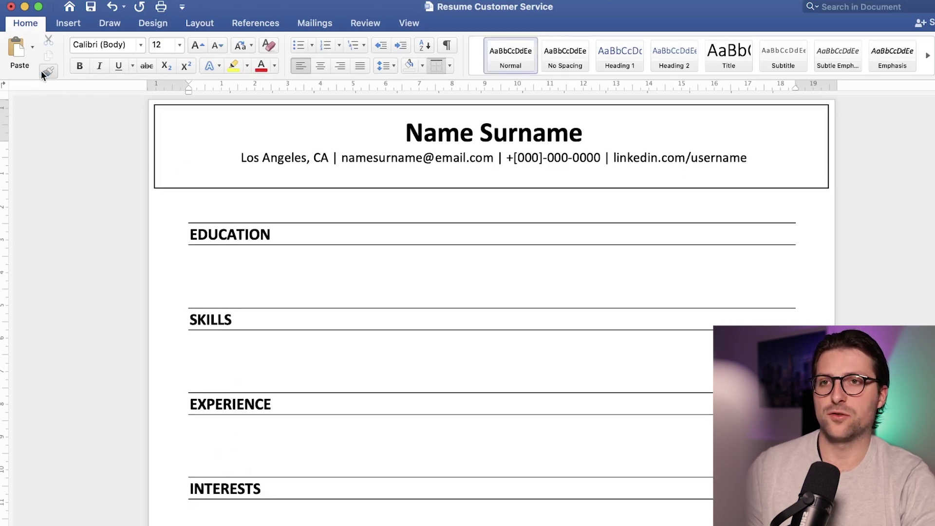
Step: Type the entry with bold 'University Name' and italic 'Bachelor of Business Administration'
{"action": "left_click", "coordinate": [209, 275]}
{"action": "key", "text": "BackSpace"}
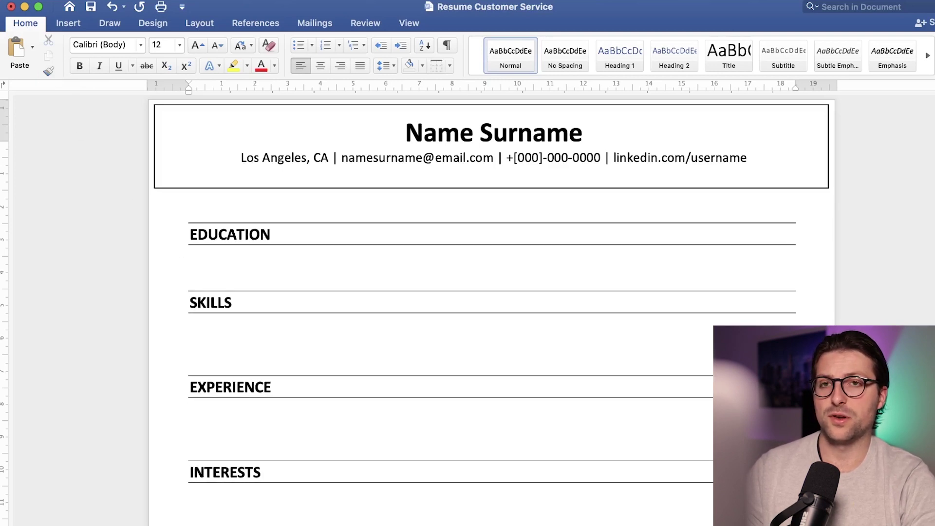
{"action": "type", "text": "University Name |"}
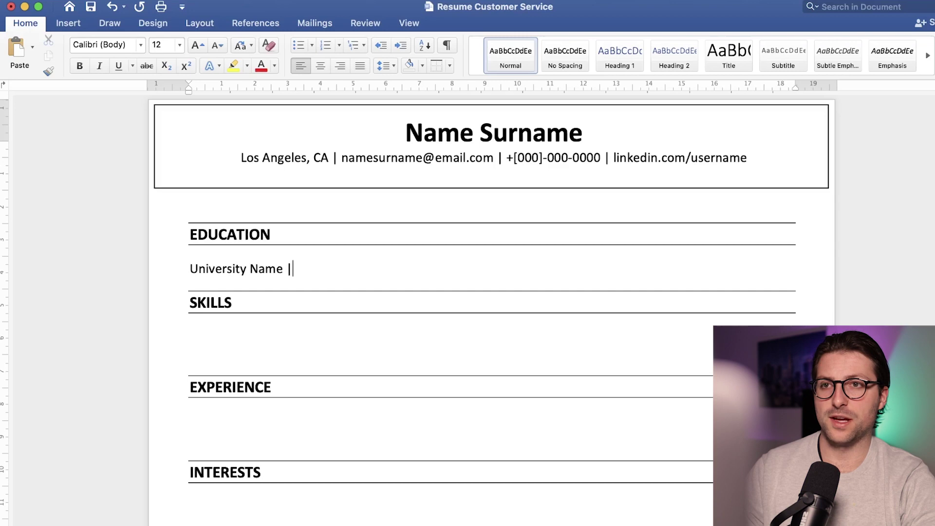
{"action": "type", "text": " Bachelor of Business Administration"}
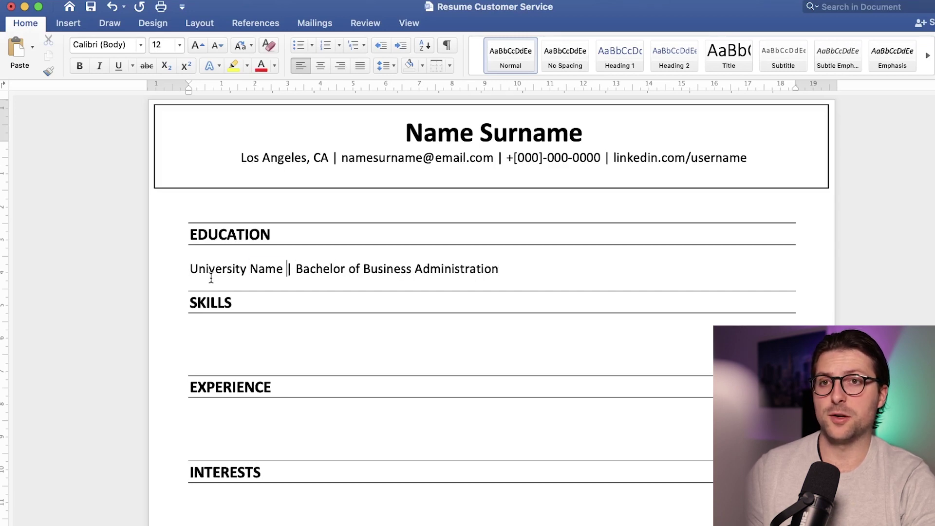
{"action": "key", "text": "super+shift+Left"}
{"action": "key", "text": "super+b"}
{"action": "key", "text": "super+Right"}
{"action": "key", "text": "alt+shift+Left"}
{"action": "key", "text": "alt+shift+Left"}
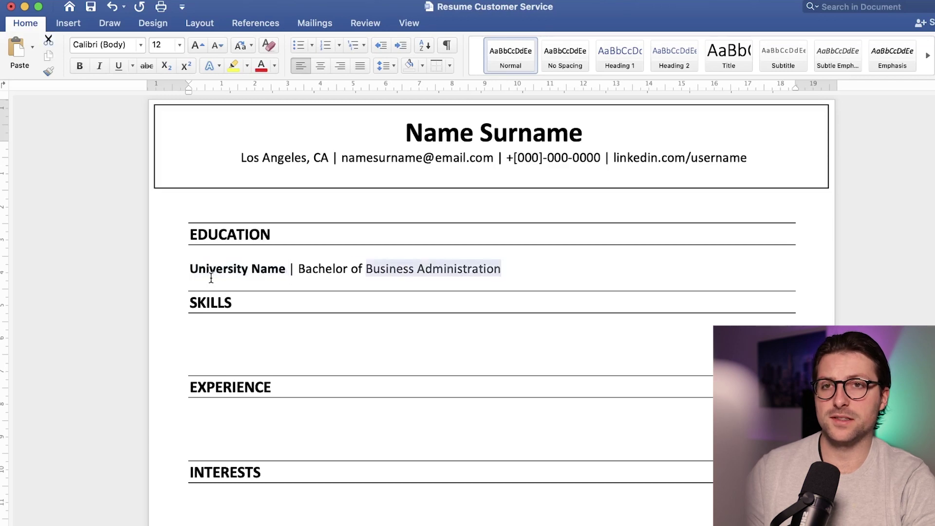
{"action": "key", "text": "alt+shift+Left"}
{"action": "key", "text": "alt+shift+Left"}
{"action": "key", "text": "super+i"}
{"action": "key", "text": "super+Right"}
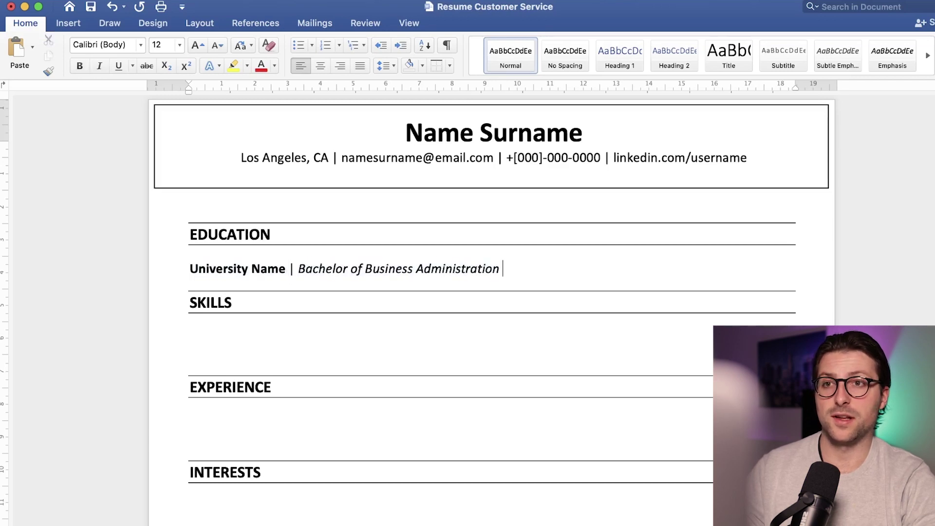
Step: Add italic 'Los Angeles, CA' and bold '01/2020 - Present' dates to the entry
{"action": "type", "text": "Los Angeles, CA | 01/2020 - Prese"}
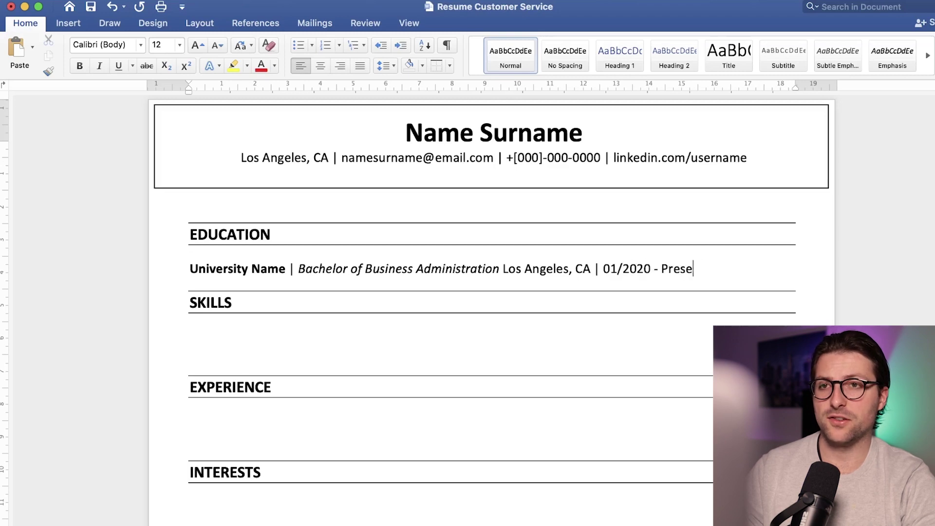
{"action": "key", "text": "alt+shift+Left"}
{"action": "key", "text": "alt+shift+Left"}
{"action": "key", "text": "alt+shift+Left"}
{"action": "key", "text": "alt+shift+Left"}
{"action": "key", "text": "super+i"}
{"action": "key", "text": "super+Right"}
{"action": "key", "text": "alt+shift+Left"}
{"action": "key", "text": "alt+shift+Left"}
{"action": "key", "text": "alt+shift+Left"}
{"action": "key", "text": "alt+shift+Left"}
{"action": "key", "text": "alt+shift+Left"}
{"action": "key", "text": "super+b"}
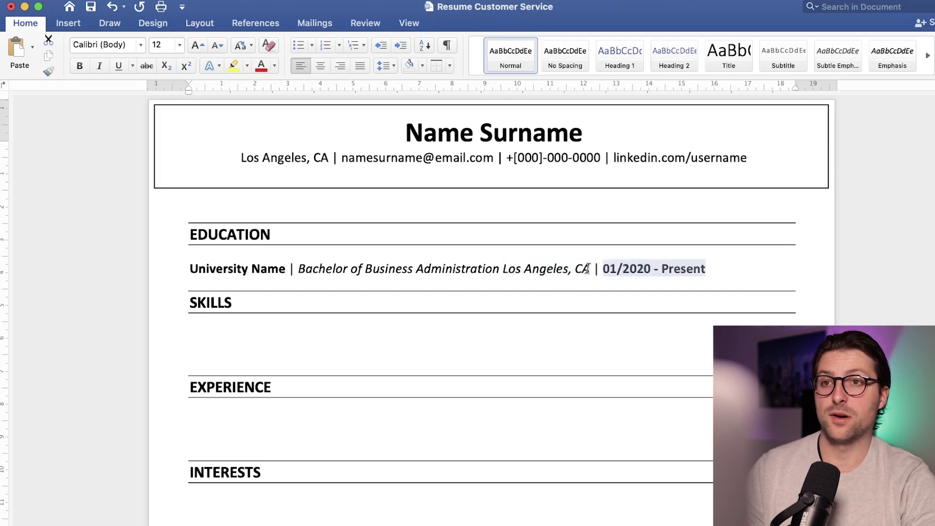
{"action": "left_click", "coordinate": [588, 269]}
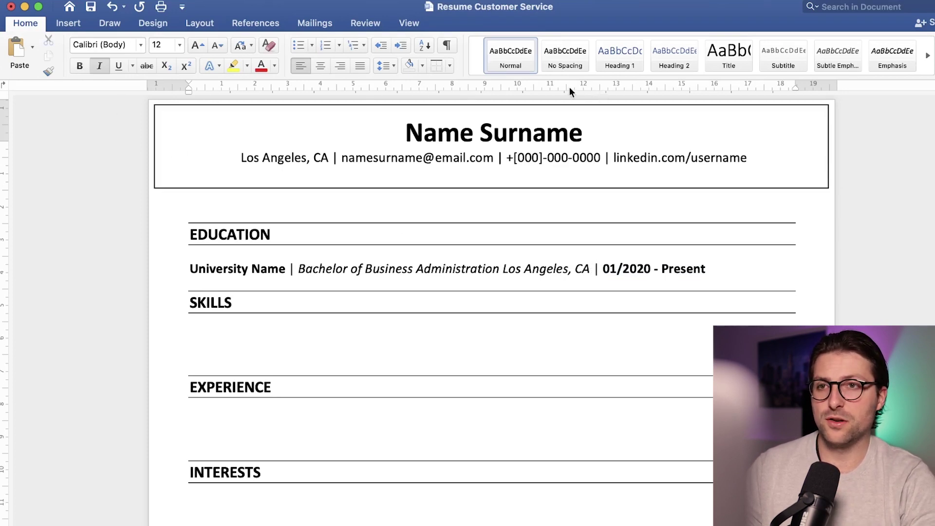
Step: Right-align the location and dates with a tab stop at the right margin, then start a new line
{"action": "left_click", "coordinate": [414, 25]}
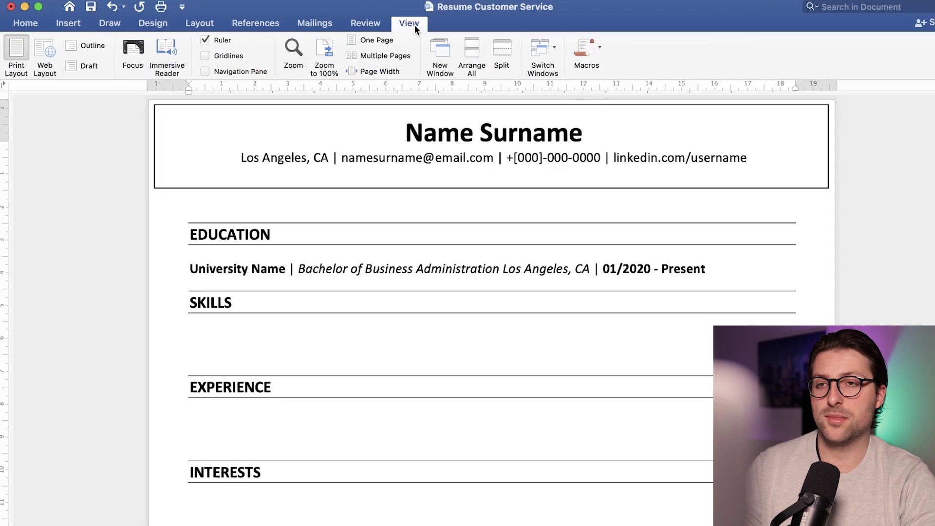
{"action": "left_click", "coordinate": [205, 40]}
{"action": "left_click", "coordinate": [204, 40]}
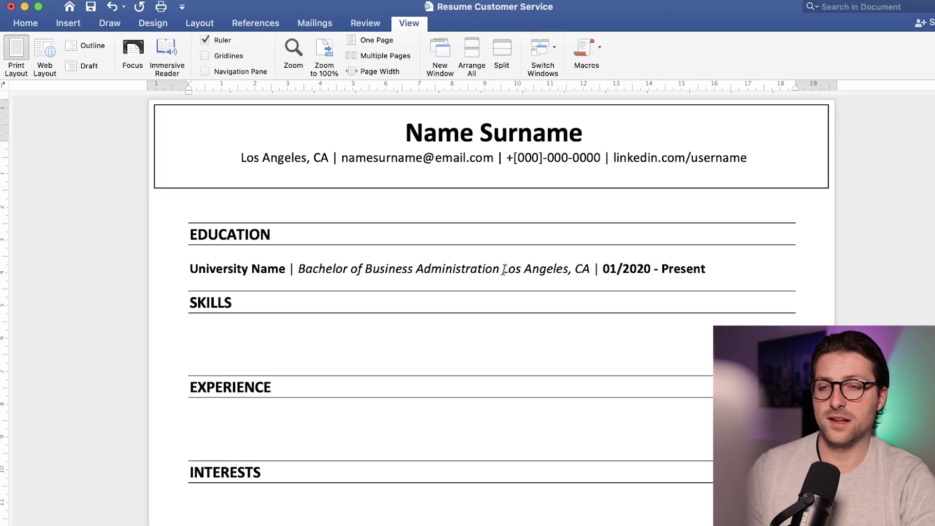
{"action": "left_click", "coordinate": [565, 87]}
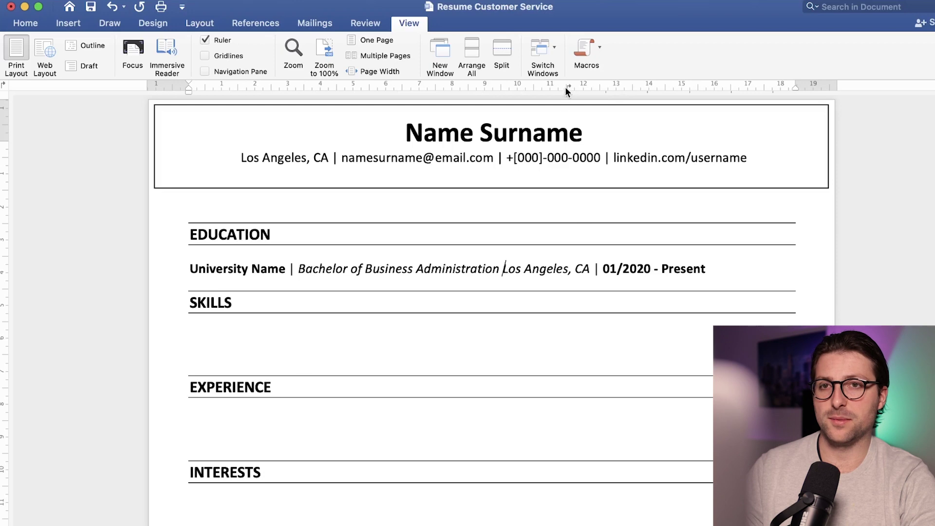
{"action": "key", "text": "Tab"}
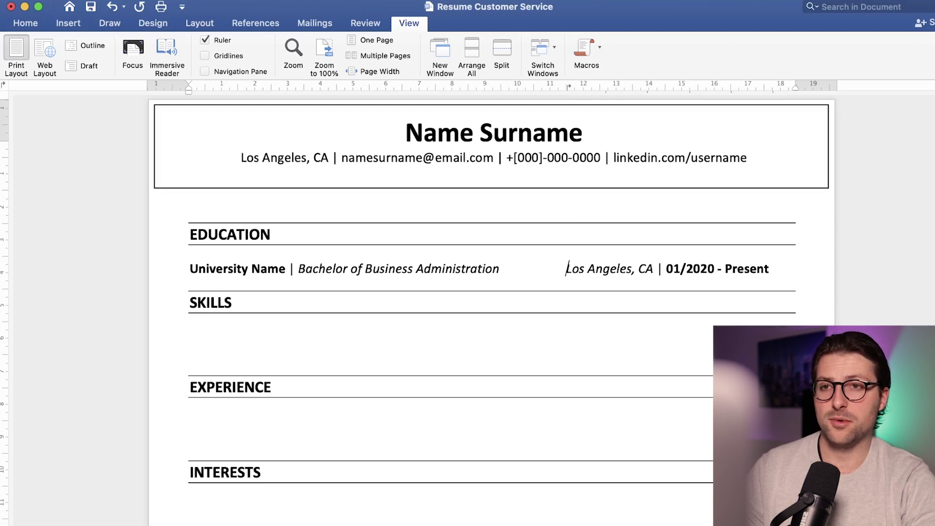
{"action": "mouse_move", "coordinate": [568, 86]}
{"action": "left_mouse_down"}
{"action": "mouse_move", "coordinate": [605, 89]}
{"action": "mouse_move", "coordinate": [592, 89]}
{"action": "left_mouse_up"}
{"action": "key", "text": "End"}
{"action": "key", "text": "Return"}
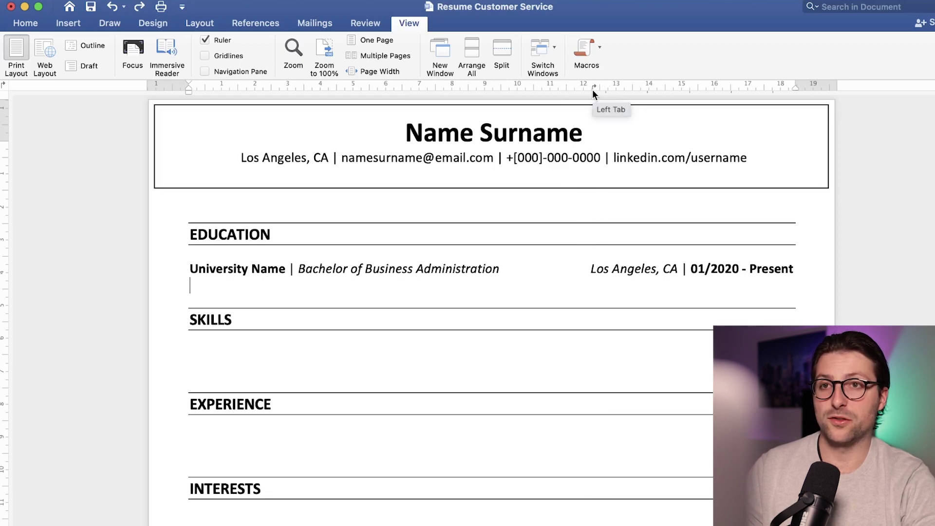
Step: Add bullets 'Cumulative GPA: 3.50/4.00' with bold GPA and 'President of Student Council'
{"action": "type", "text": "* Cu"}
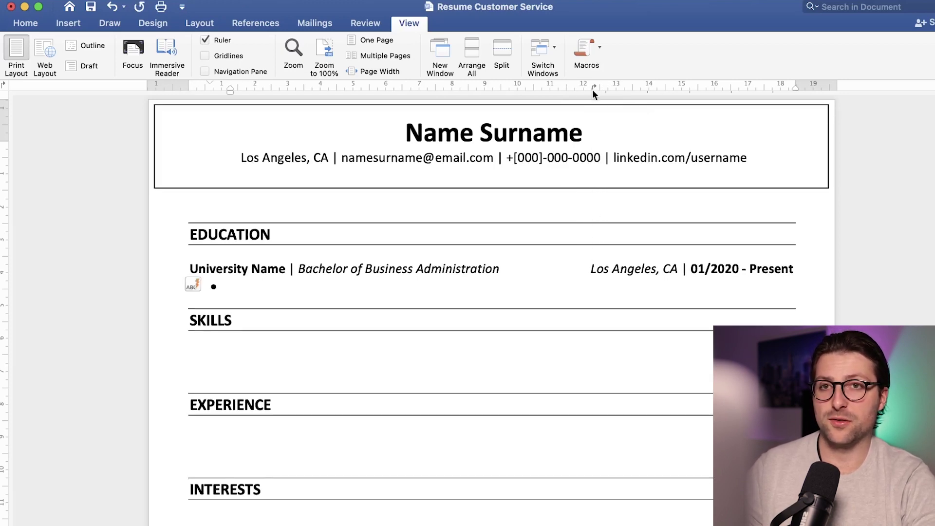
{"action": "type", "text": "mulative"}
{"action": "key", "text": "super+b"}
{"action": "type", "text": "GPA"}
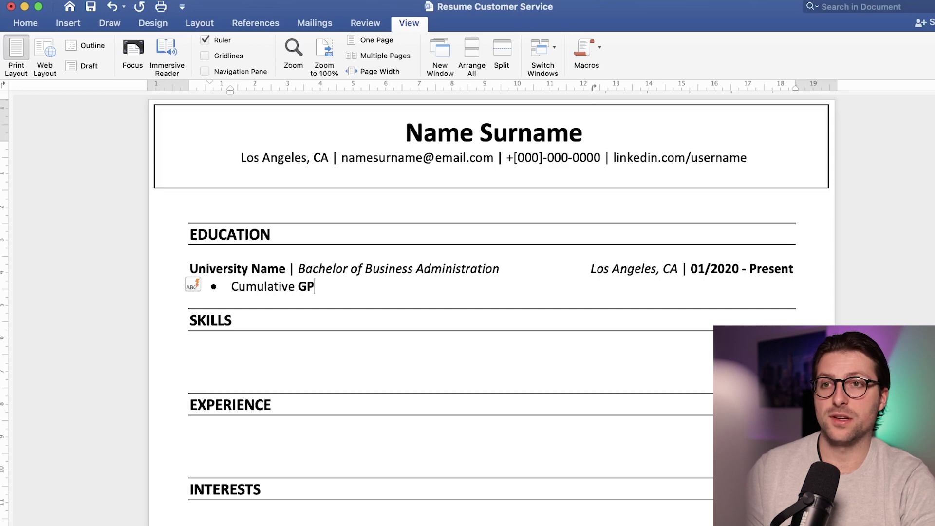
{"action": "key", "text": "super+b"}
{"action": "type", "text": ": 3.50/4.00"}
{"action": "key", "text": "Return"}
{"action": "type", "text": "President of Student Council"}
Step: Add a 'High School Name' line with a 'Cumulative GPA: 3.00/4.00' bullet
{"action": "key", "text": "Return"}
{"action": "key", "text": "Return"}
{"action": "key", "text": "Return"}
{"action": "type", "text": "High School Name"}
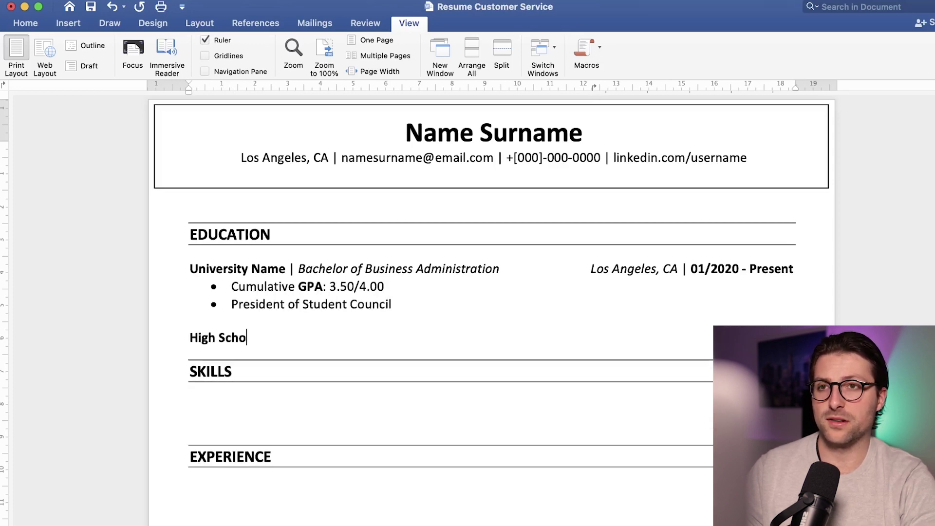
{"action": "key", "text": "Return"}
{"action": "type", "text": "* Cumulative GPA: 3.00/4.00"}
Step: Give the high school line right-aligned italic 'San Diego, CA' and bold '01/2015 - 08/2019'
{"action": "left_click", "coordinate": [297, 338]}
{"action": "key", "text": "super+b"}
{"action": "key", "text": "super+i"}
{"action": "type", "text": "San Diego, CA"}
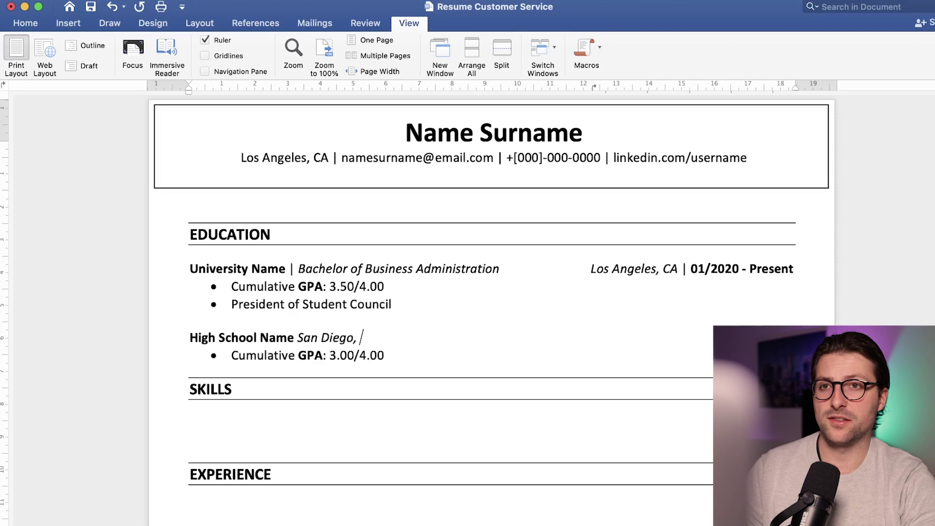
{"action": "key", "text": "super+i"}
{"action": "type", "text": "| 01/2015 - 08/2019"}
{"action": "key", "text": "shift+alt+Left"}
{"action": "key", "text": "shift+alt+Left"}
{"action": "key", "text": "shift+alt+Left"}
{"action": "key", "text": "shift+alt+Left"}
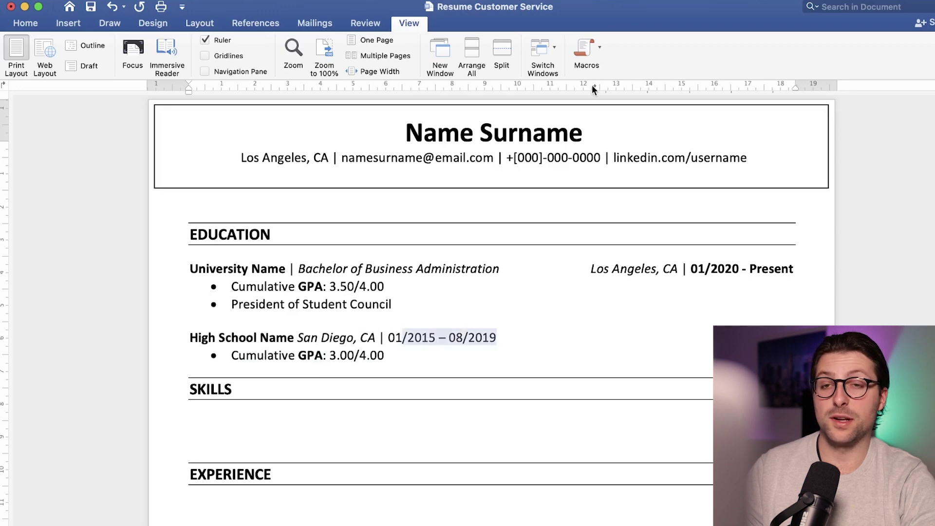
{"action": "key", "text": "super+b"}
{"action": "key", "text": "alt+Left"}
{"action": "key", "text": "alt+Left"}
{"action": "key", "text": "alt+Left"}
{"action": "key", "text": "alt+Left"}
{"action": "key", "text": "alt+Left"}
{"action": "key", "text": "alt+Left"}
{"action": "key", "text": "Tab"}
Step: Add a bold 'Additional Courses' heading with a Relevant Coursework bullet on business computer applications
{"action": "key", "text": "Down"}
{"action": "key", "text": "End"}
{"action": "key", "text": "Return"}
{"action": "key", "text": "Return"}
{"action": "type", "text": "Additional Courses"}
{"action": "key", "text": "shift+alt+Left"}
{"action": "key", "text": "shift+alt+Left"}
{"action": "key", "text": "super+b"}
{"action": "key", "text": "Right"}
{"action": "key", "text": "Return"}
{"action": "type", "text": "* Relevant Coursework: business-oriented "}
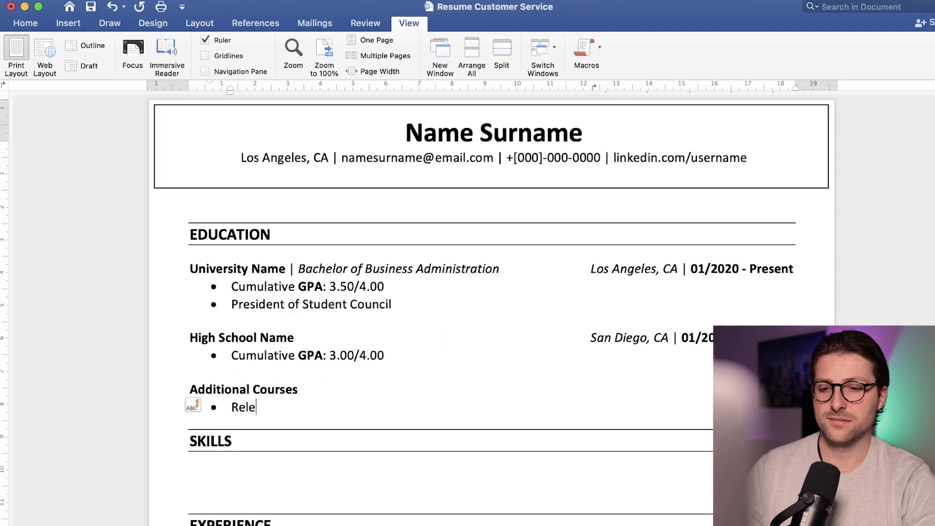
{"action": "type", "text": "computer applications & resource managem"}
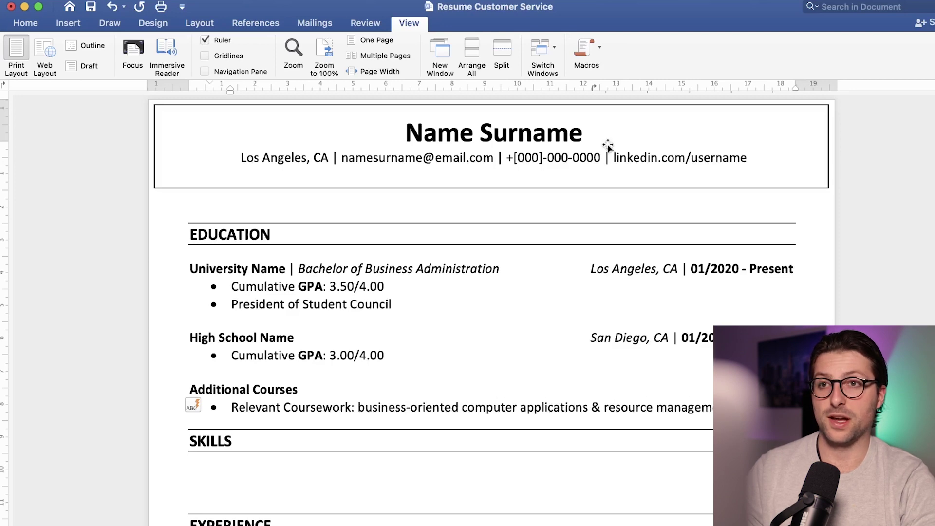
Step: Delete the extra empty line under the SKILLS heading
{"action": "scroll", "coordinate": [608, 145], "scroll_direction": "down", "scroll_amount": 10}
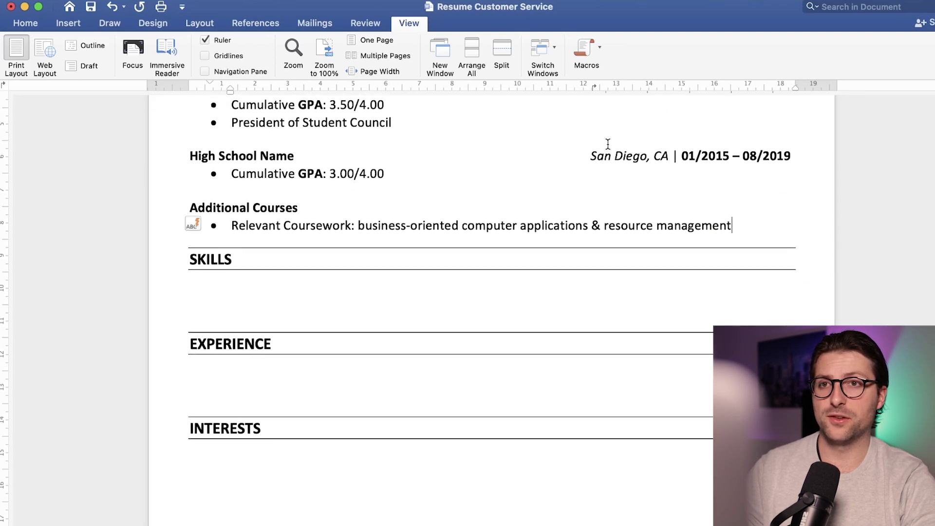
{"action": "left_click", "coordinate": [306, 220]}
{"action": "key", "text": "BackSpace"}
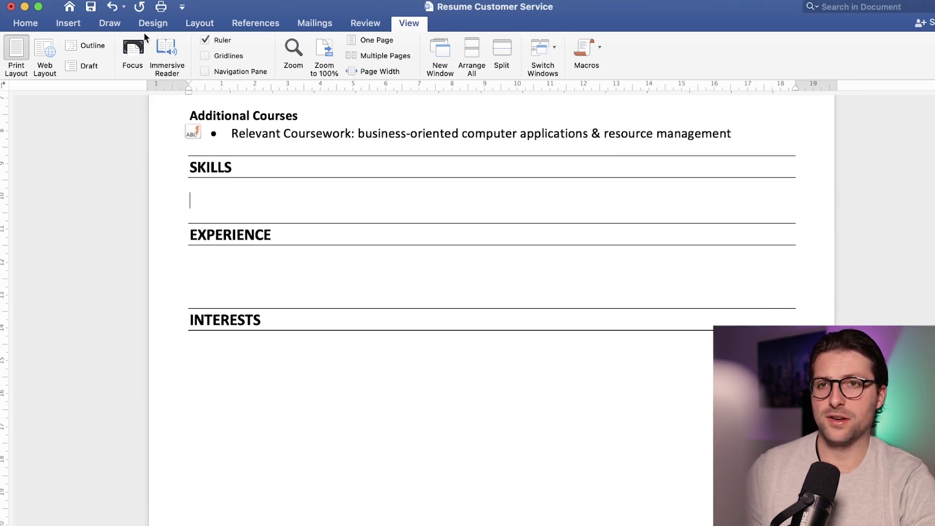
Step: Insert a three-column, one-row table under SKILLS
{"action": "left_click", "coordinate": [77, 22]}
{"action": "left_click", "coordinate": [107, 46]}
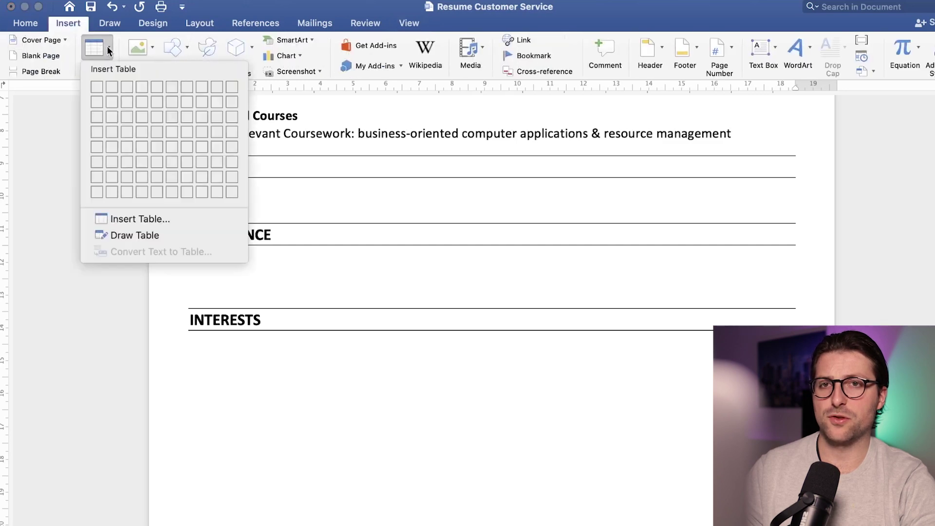
{"action": "left_click", "coordinate": [124, 86]}
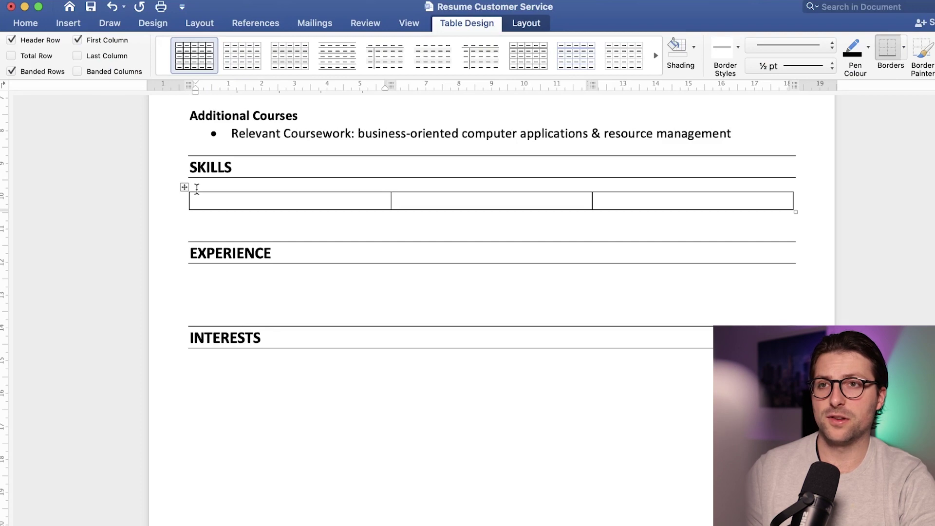
Step: Set the table's left and right cell margins to 0 cm, then select the LinkedIn job description
{"action": "left_click", "coordinate": [544, 24]}
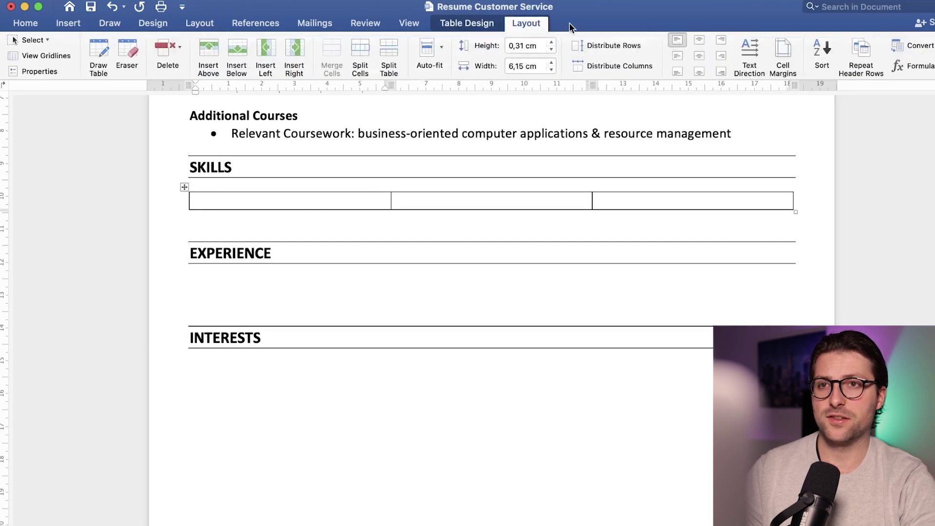
{"action": "left_click", "coordinate": [779, 54]}
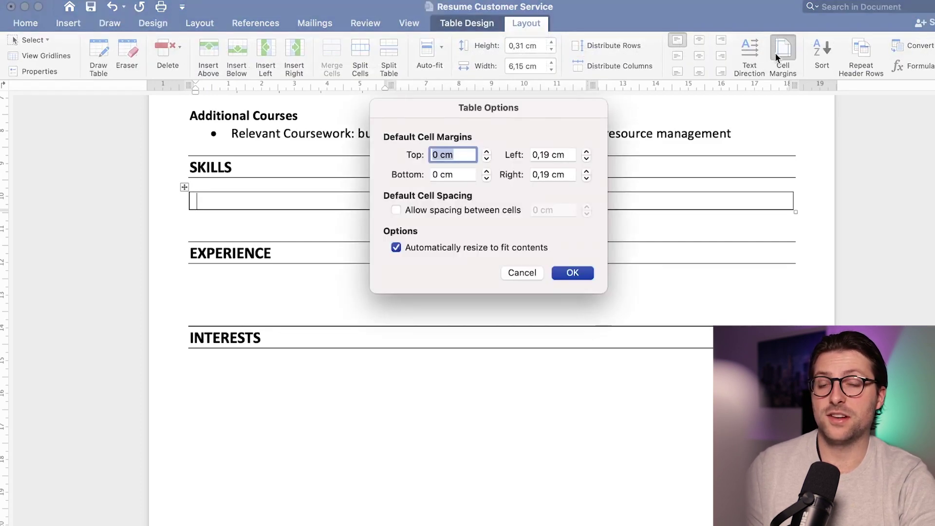
{"action": "left_click", "coordinate": [586, 158]}
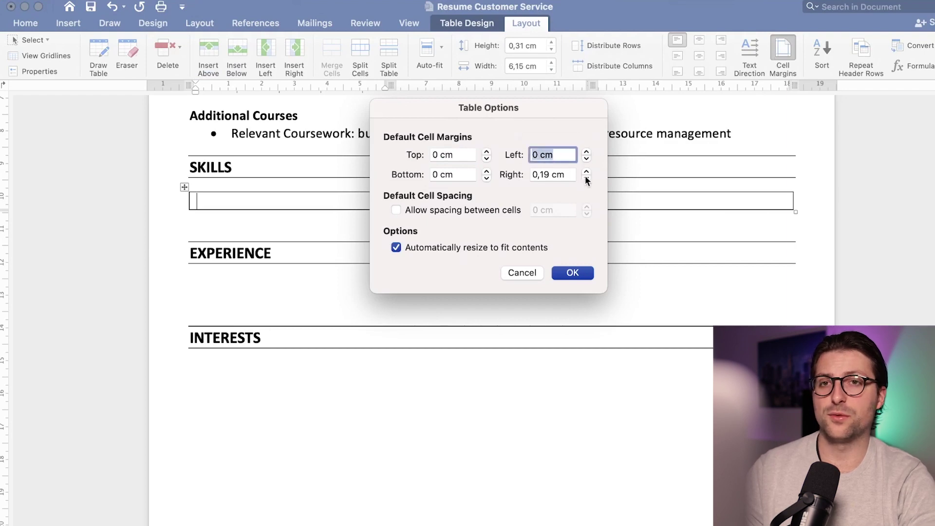
{"action": "left_click", "coordinate": [587, 180]}
{"action": "left_click", "coordinate": [586, 180]}
{"action": "left_click", "coordinate": [576, 272]}
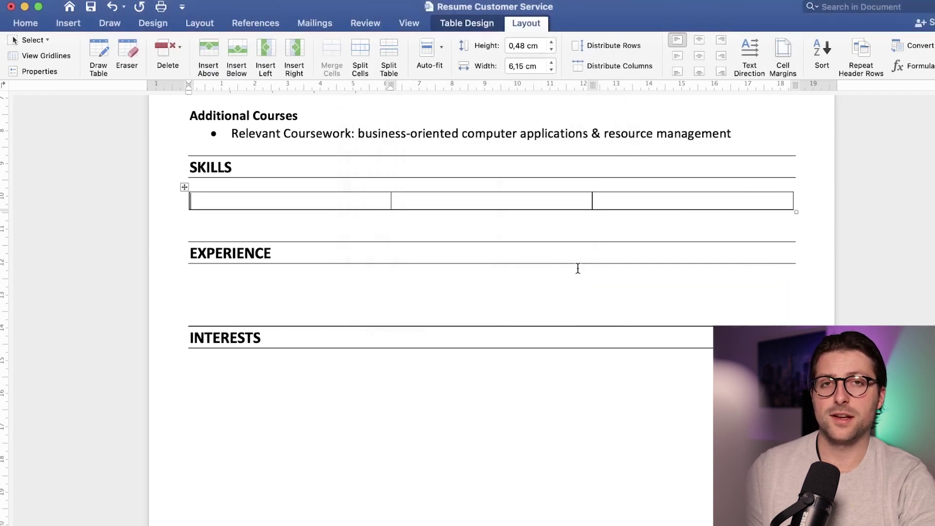
{"action": "left_click", "coordinate": [200, 206]}
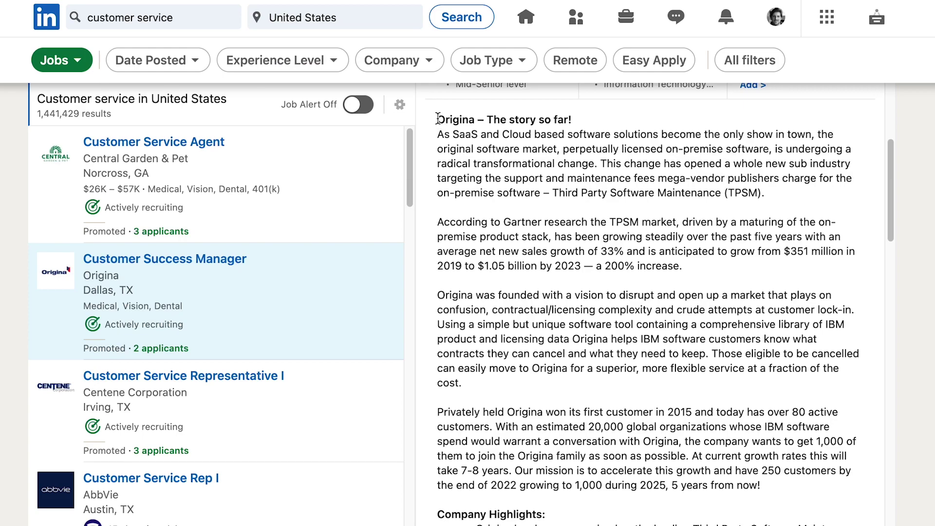
{"action": "left_click_drag", "start_coordinate": [438, 120], "coordinate": [757, 483]}
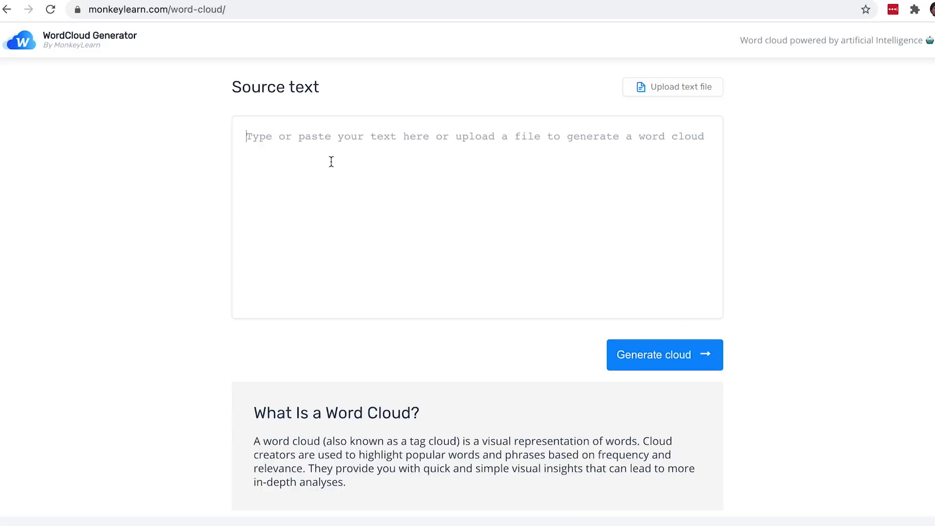
Step: Paste the job description into MonkeyLearn's source text box and generate the word cloud
{"action": "left_click", "coordinate": [324, 159]}
{"action": "key", "text": "ctrl+v"}
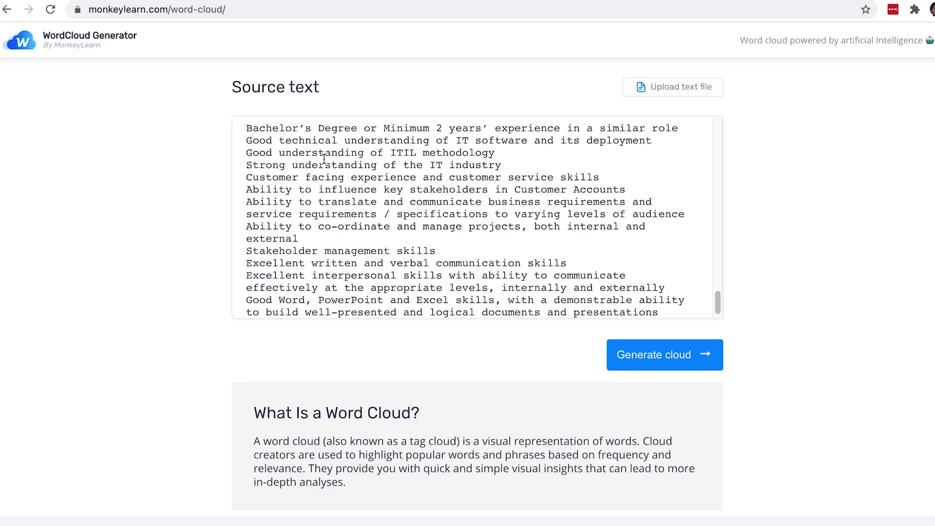
{"action": "left_click", "coordinate": [659, 358]}
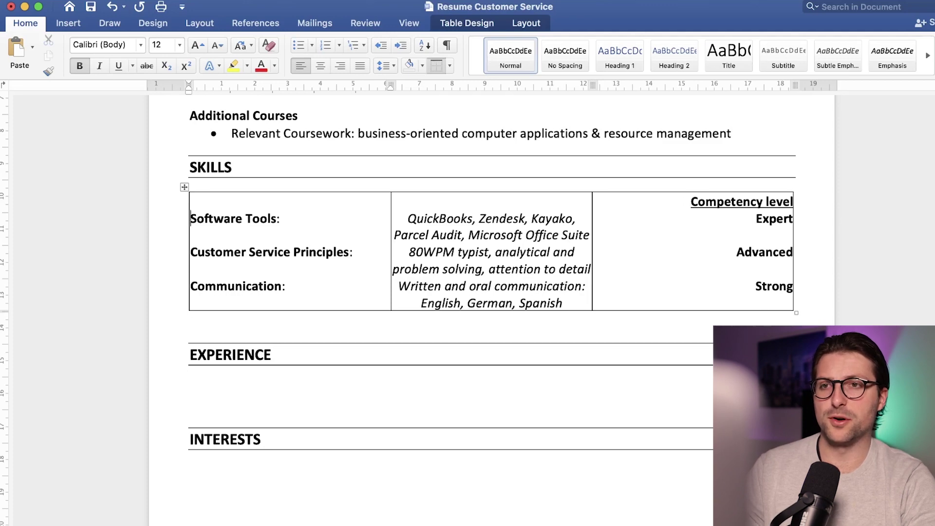
Step: Apply No Border to the Skills table and put the cursor under EXPERIENCE
{"action": "left_click_drag", "start_coordinate": [771, 286], "coordinate": [469, 100]}
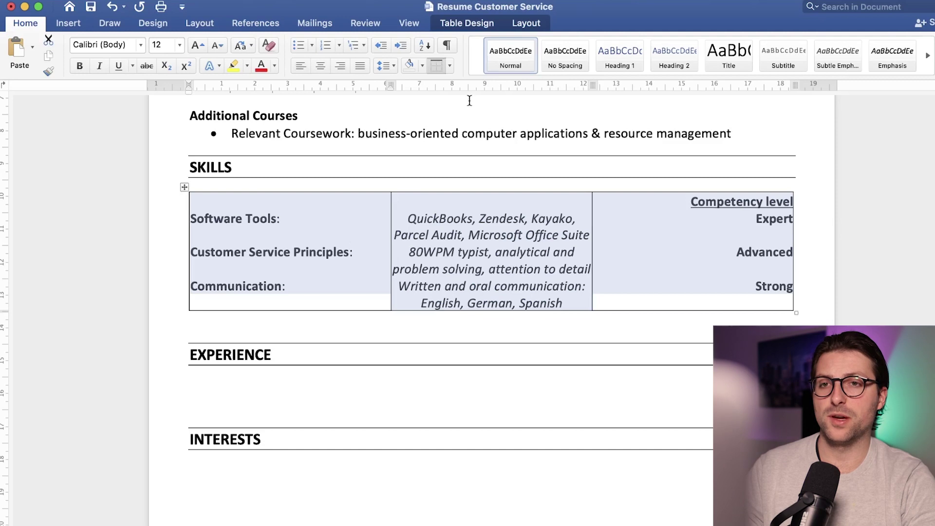
{"action": "left_click", "coordinate": [477, 23]}
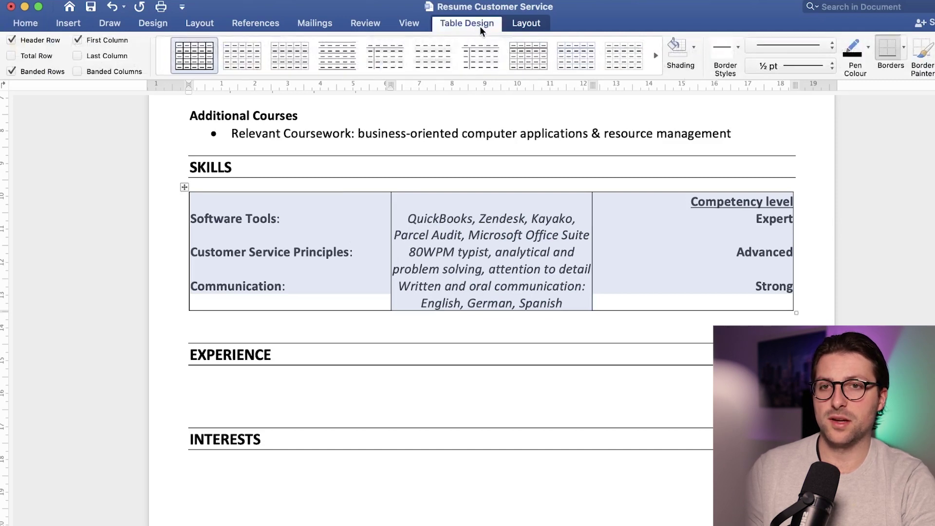
{"action": "left_click", "coordinate": [903, 47]}
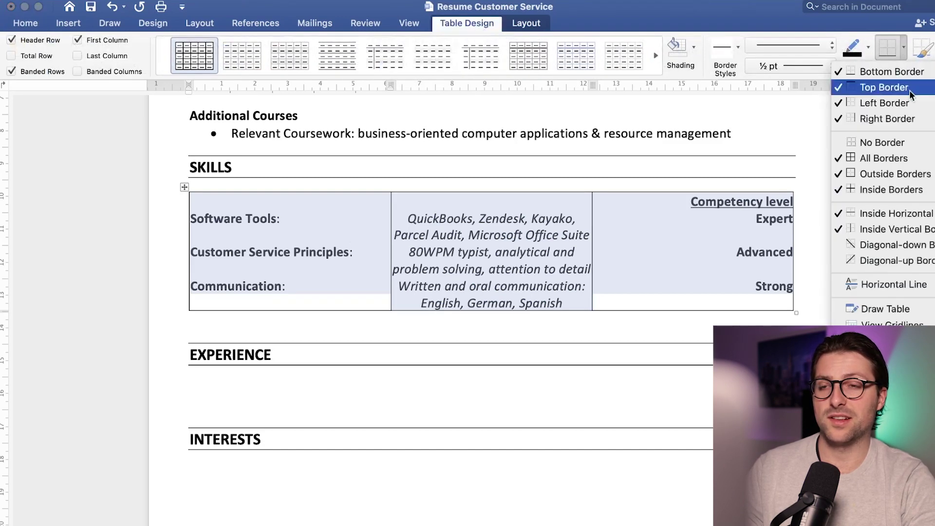
{"action": "left_click", "coordinate": [908, 143]}
{"action": "left_click", "coordinate": [265, 381]}
Step: Enter Company Name | Customer Service Representative, Los Angeles, CA | 01/2020 - 12/2020, with duty bullets
{"action": "type", "text": "Com"}
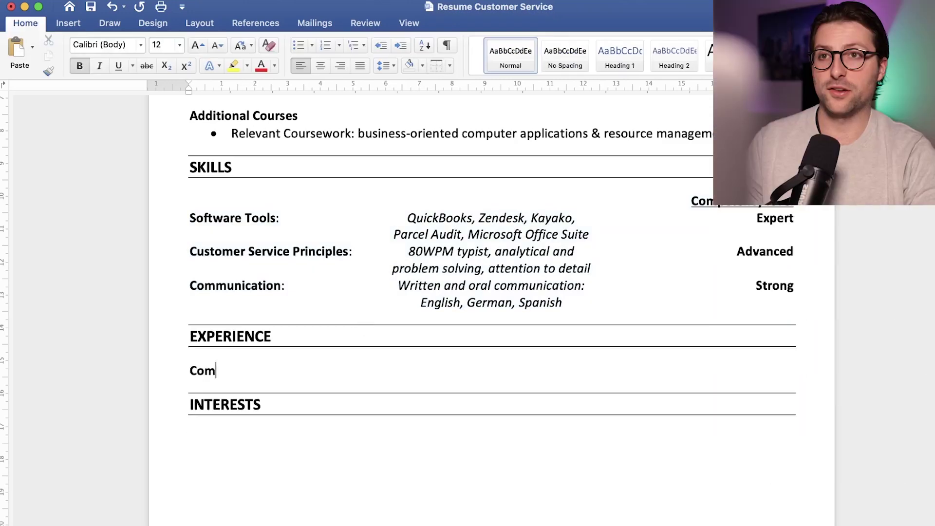
{"action": "type", "text": "pany Name"}
{"action": "key", "text": "Tab"}
{"action": "type", "text": "|"}
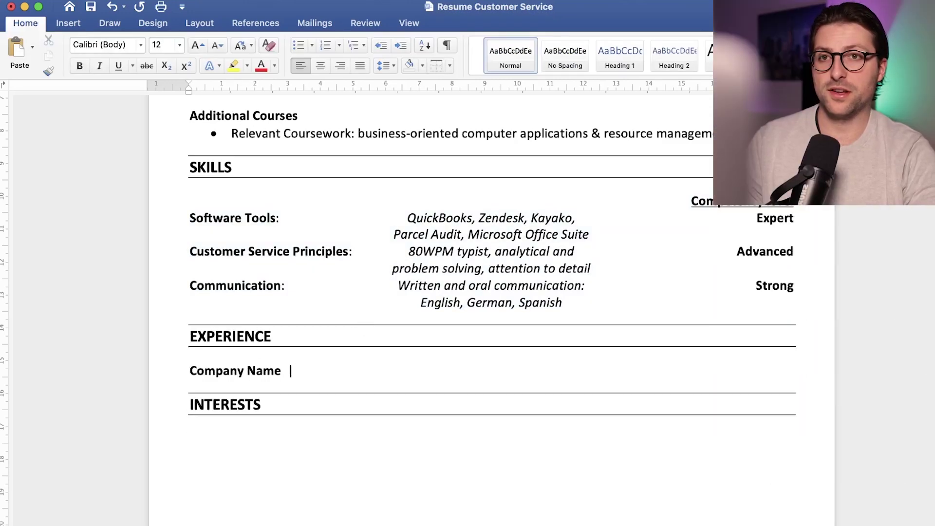
{"action": "key", "text": "super+i"}
{"action": "type", "text": "Customer Service Represen"}
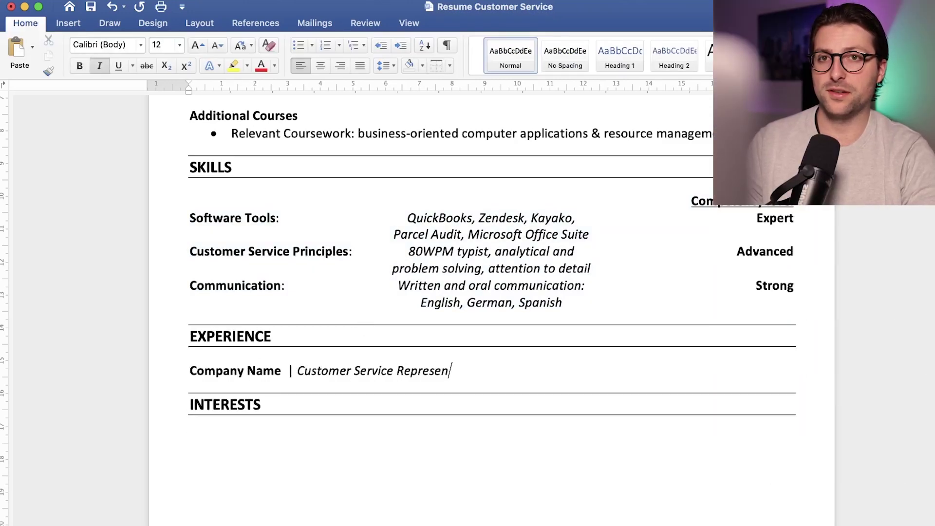
{"action": "type", "text": "tative"}
{"action": "key", "text": "Tab"}
{"action": "type", "text": "Los Angeles, CA | 01/2020 - 12/2020"}
{"action": "left_click", "coordinate": [584, 87]}
{"action": "key", "text": "Return"}
{"action": "type", "text": "Handled 100+ calls daily and covered all areas of responsibilitie"}
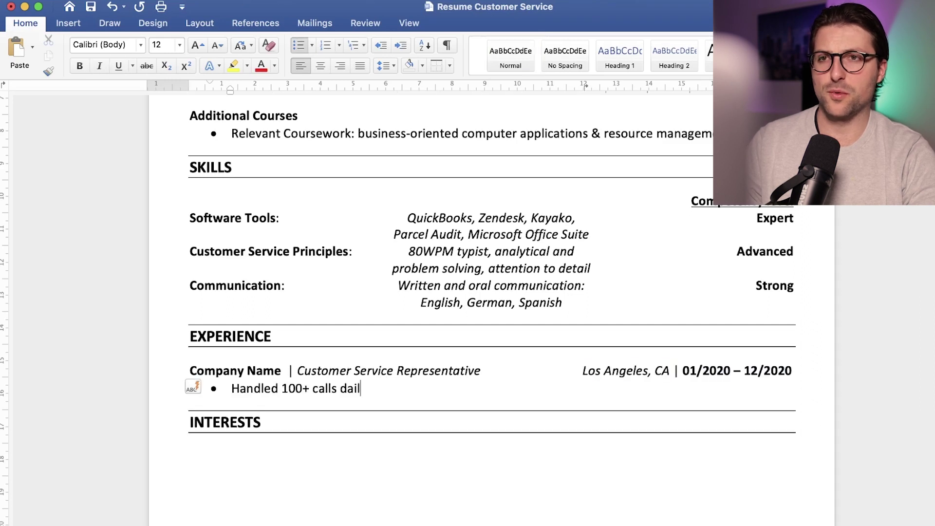
{"action": "type", "text": "s (5-person customer service team)"}
{"action": "key", "text": "Return"}
{"action": "type", "text": "Signed up new customers, retreived customer data, cancelled and promoted service information"}
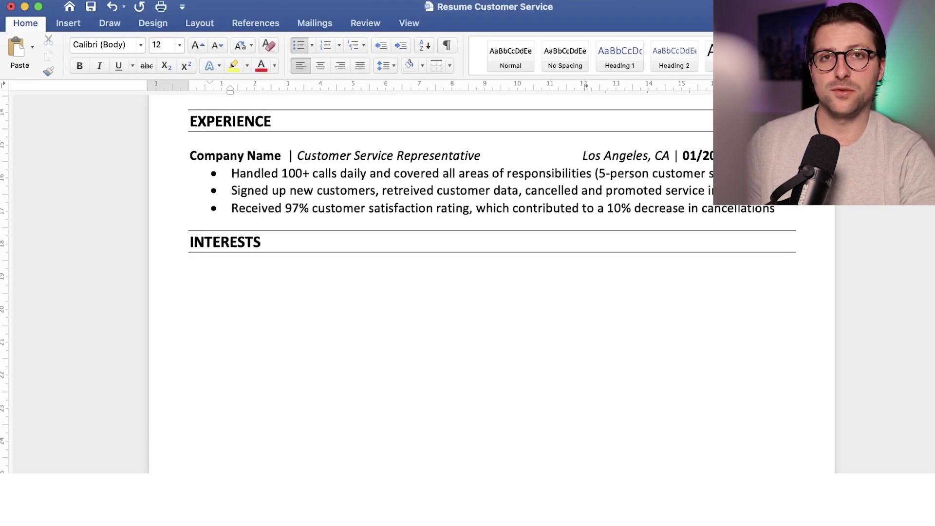
Step: Copy the whole job entry and paste it below as a second entry
{"action": "left_click_drag", "start_coordinate": [776, 210], "coordinate": [200, 146]}
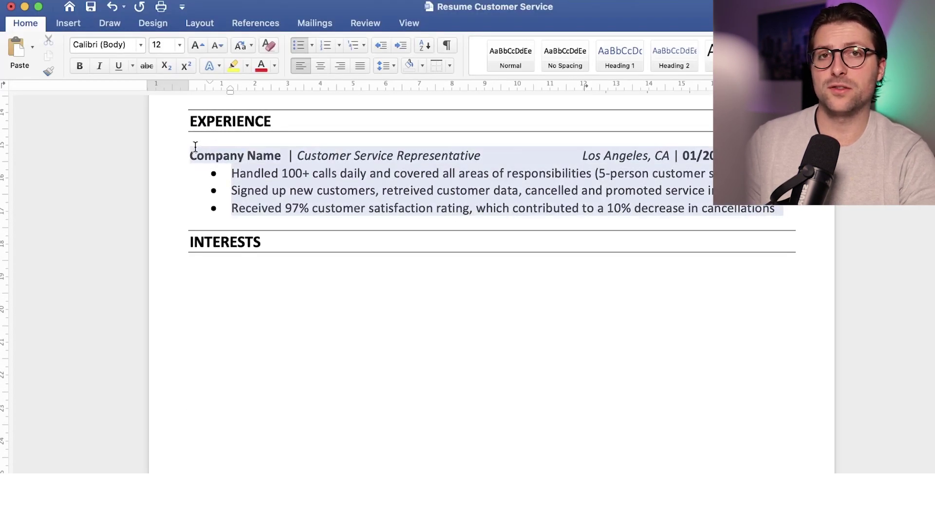
{"action": "key", "text": "super+c"}
{"action": "left_click", "coordinate": [195, 223]}
{"action": "key", "text": "super+v"}
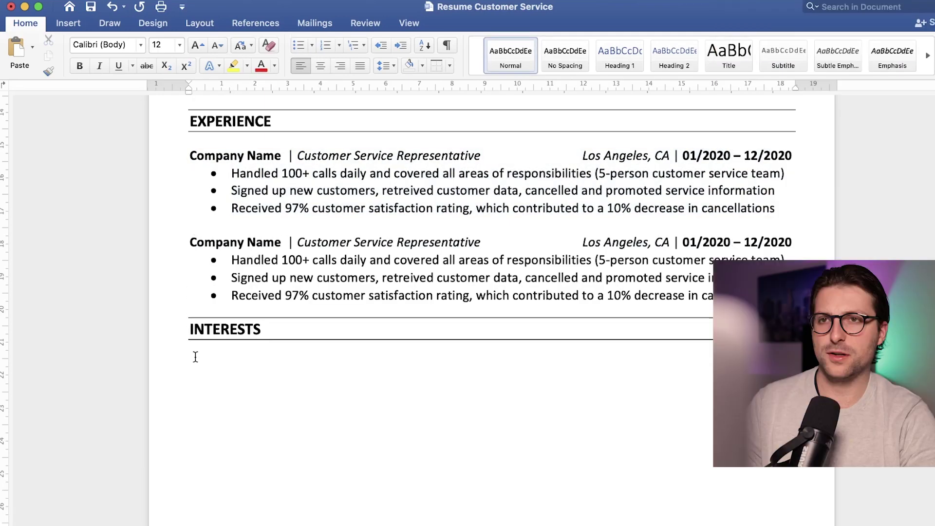
{"action": "left_click", "coordinate": [200, 359]}
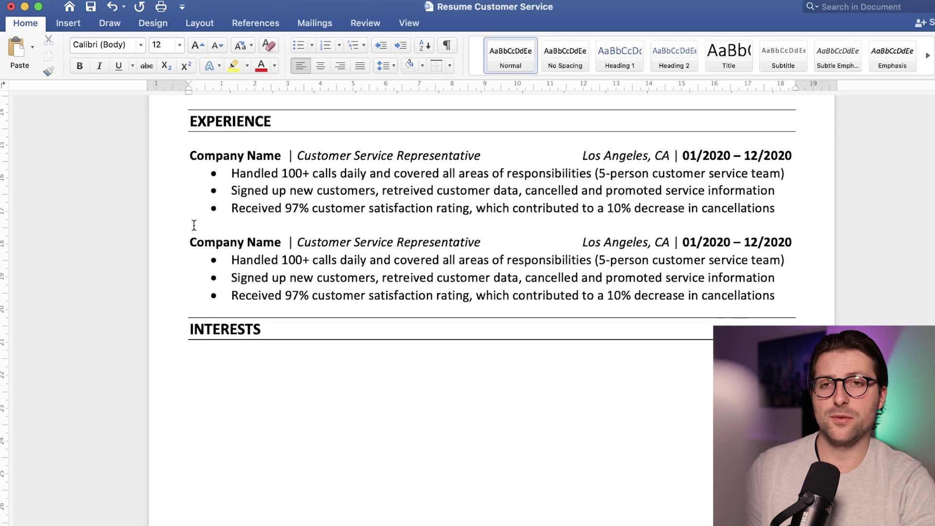
Step: Insert a 3x1 table under INTERESTS with 0 cm left and right cell margins
{"action": "left_click", "coordinate": [69, 25]}
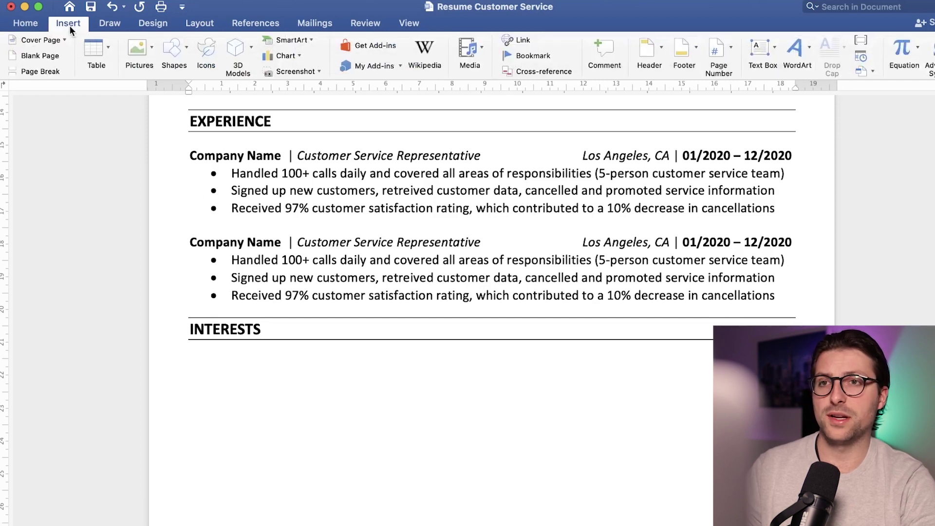
{"action": "left_click", "coordinate": [95, 48]}
{"action": "left_click", "coordinate": [124, 89]}
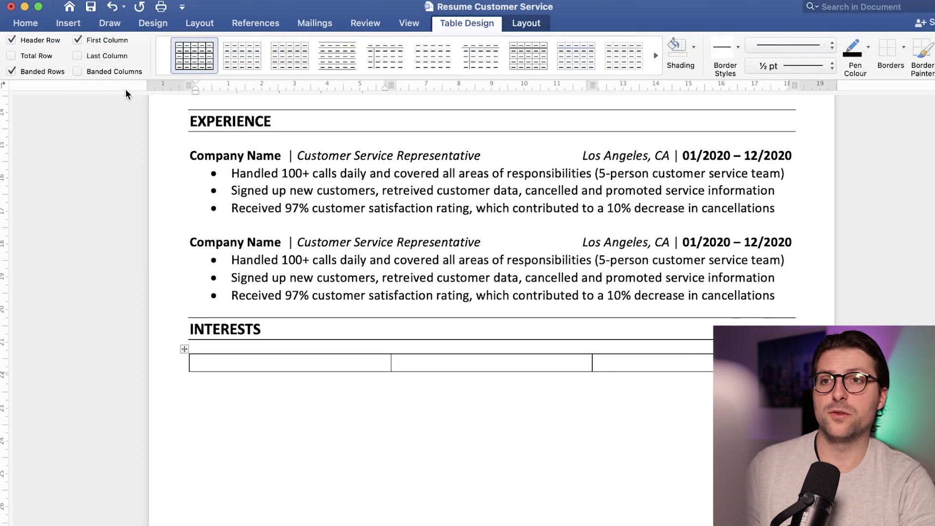
{"action": "left_click", "coordinate": [526, 24]}
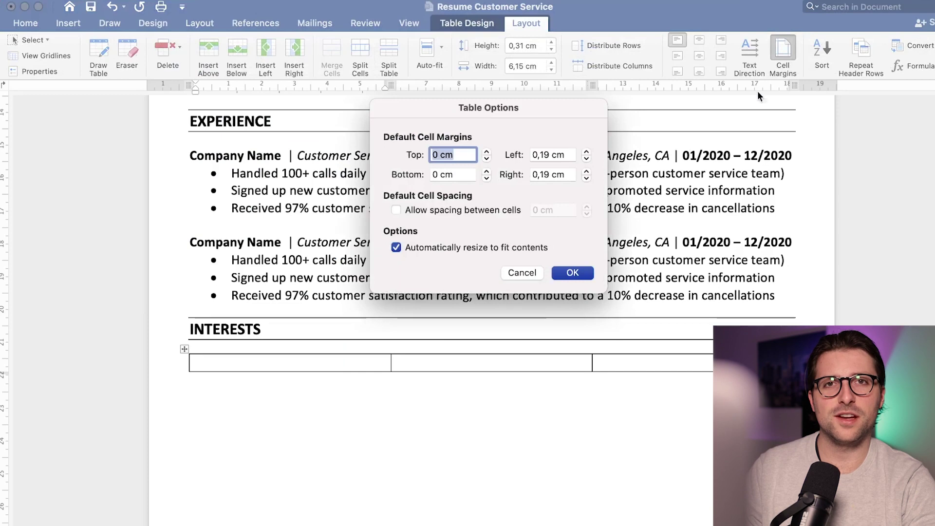
{"action": "left_click", "coordinate": [586, 158]}
{"action": "left_click", "coordinate": [586, 158]}
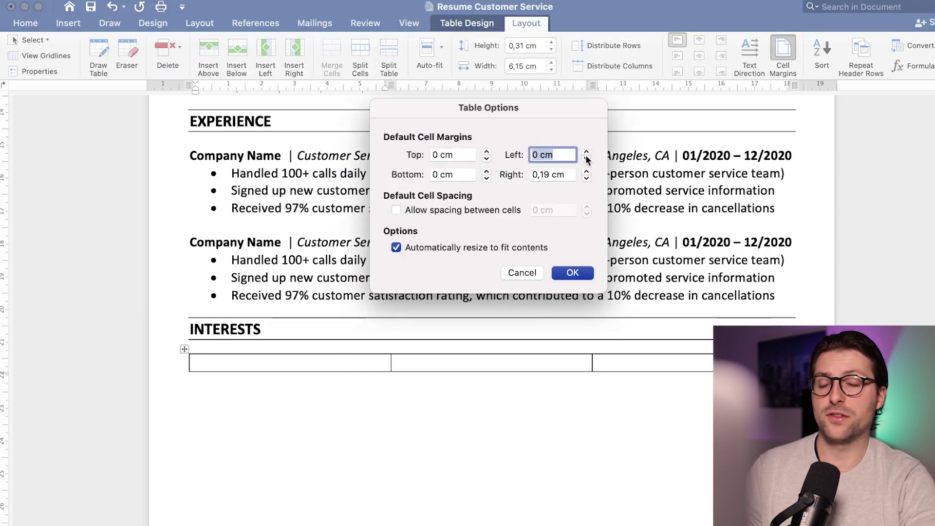
{"action": "left_click", "coordinate": [586, 178]}
{"action": "left_click", "coordinate": [586, 178]}
{"action": "left_click", "coordinate": [572, 273]}
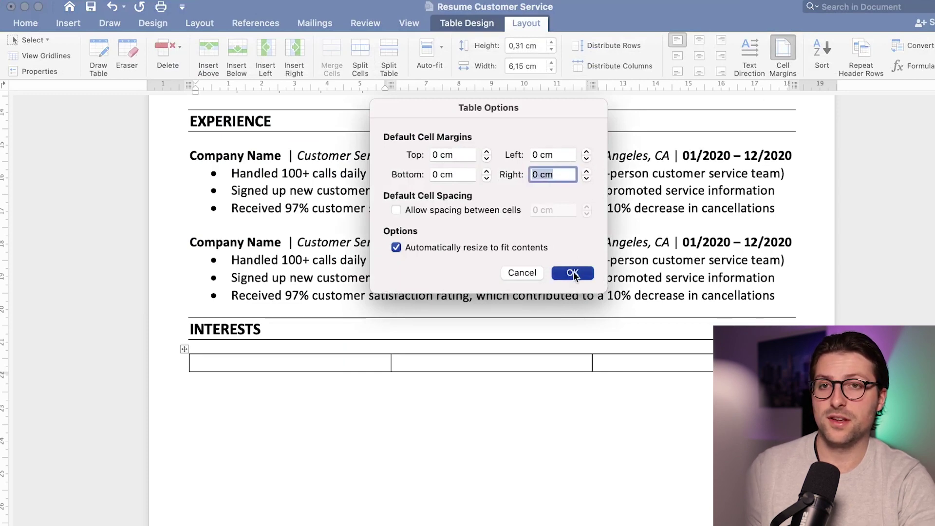
Step: Fill the first cell with Traveling, 'Visit a new country each year' and '(2021: Greece)'
{"action": "type", "text": "Traveling"}
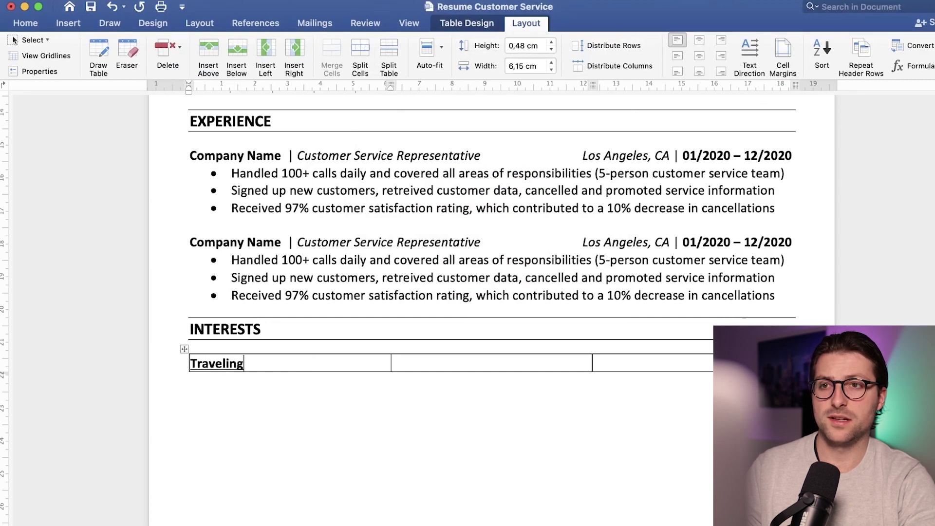
{"action": "key", "text": "Return"}
{"action": "type", "text": "Visit a new country each year"}
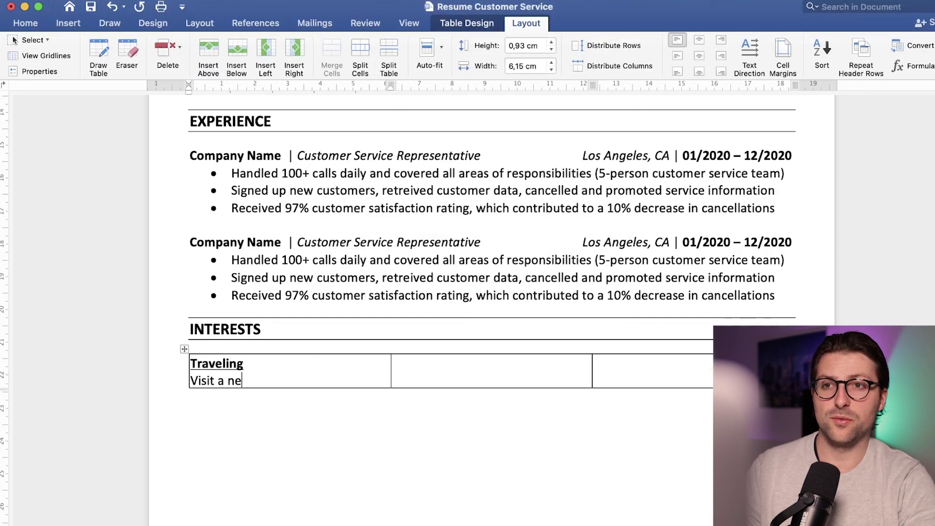
{"action": "key", "text": "Return"}
{"action": "type", "text": "(202"}
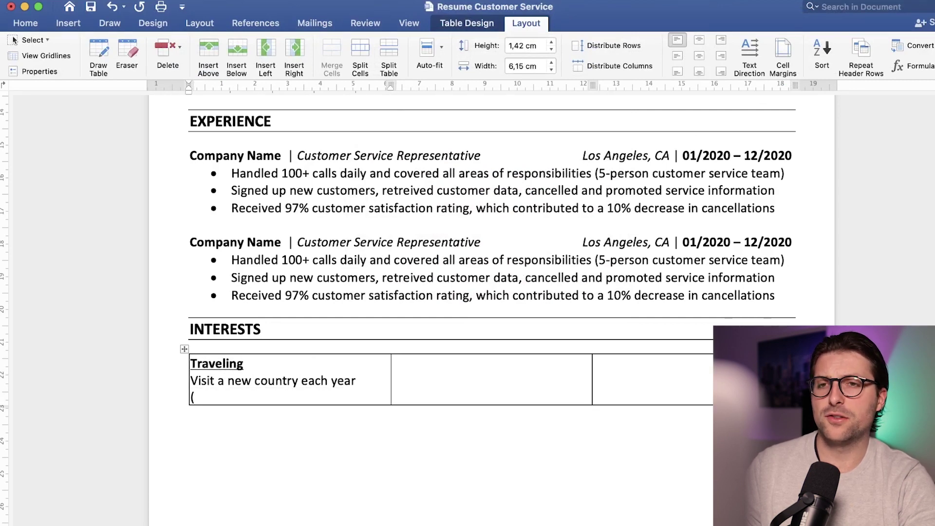
{"action": "type", "text": "1: Greece"}
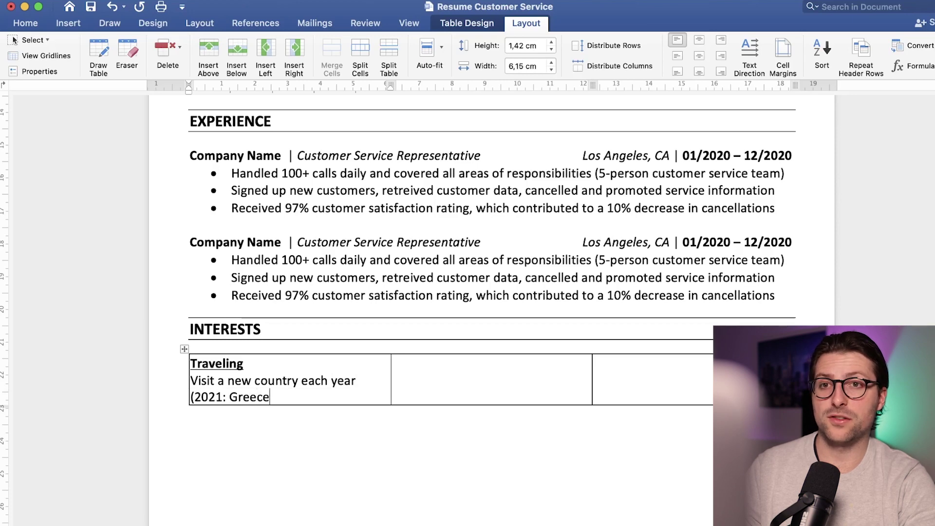
{"action": "type", "text": ")"}
Step: Fill the second cell with 'Yoga Hatha & Bikram' and 'Attend weekly sessions (twice)'
{"action": "key", "text": "Tab"}
{"action": "type", "text": "Yoga Hatha & Bikram"}
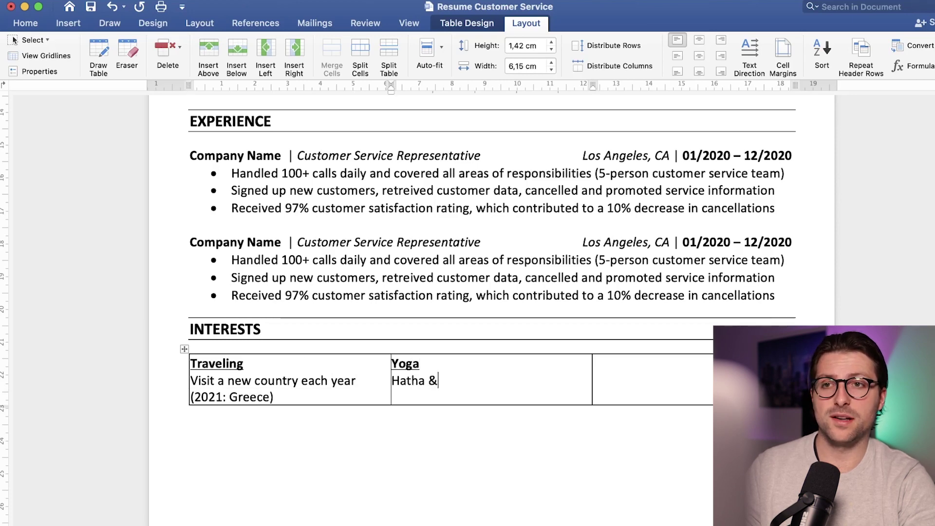
{"action": "key", "text": "Return"}
{"action": "type", "text": "Attend weekly s"}
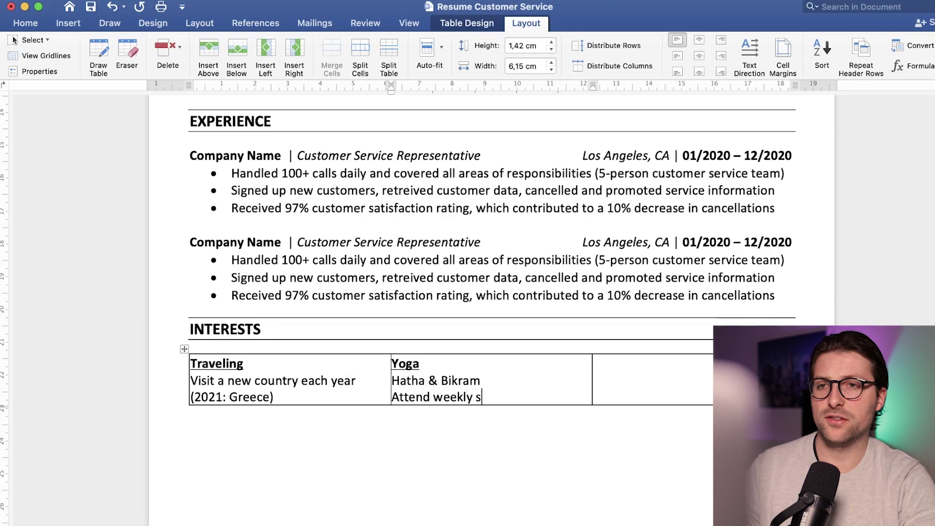
{"action": "type", "text": "essions (twice)"}
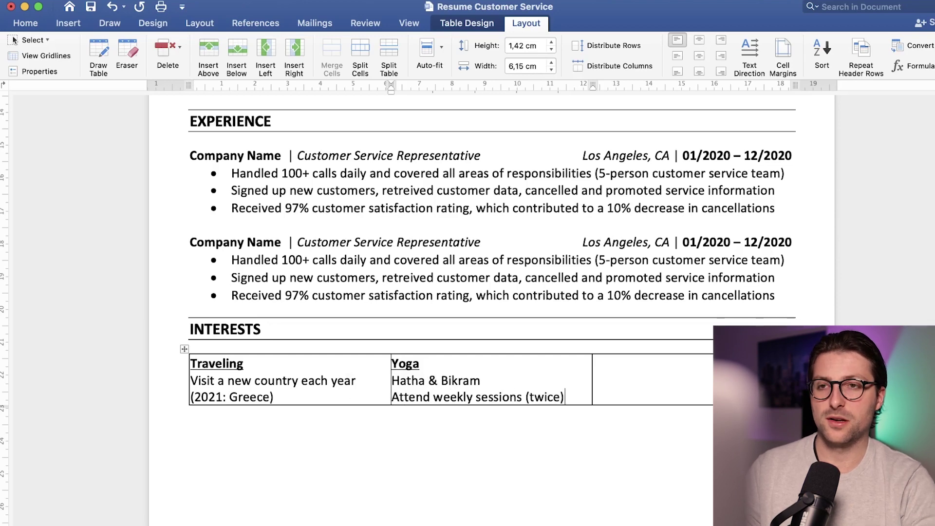
Step: Fill the third cell with Watching Netflix and 'Binge-watched Ozark & Stranger Things'
{"action": "key", "text": "Tab"}
{"action": "type", "text": "Watching Netflix"}
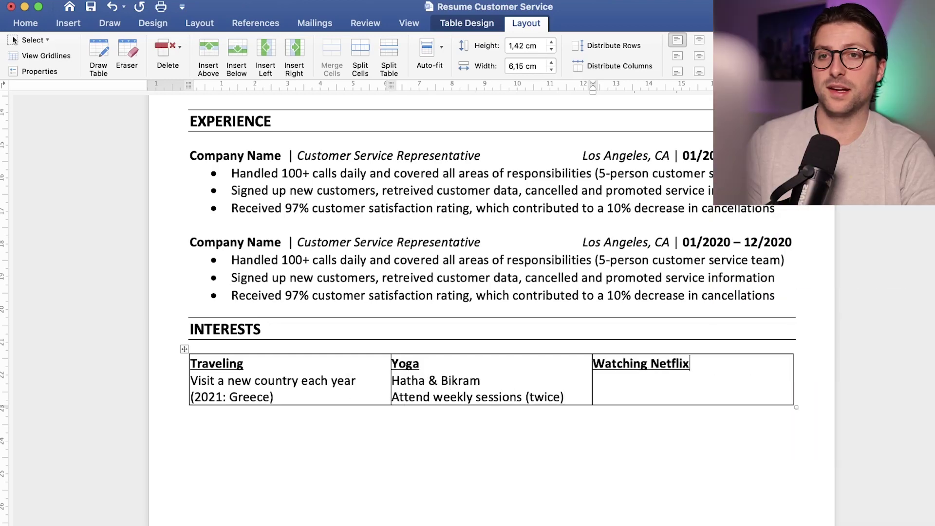
{"action": "key", "text": "Return"}
{"action": "type", "text": "Binge-wa"}
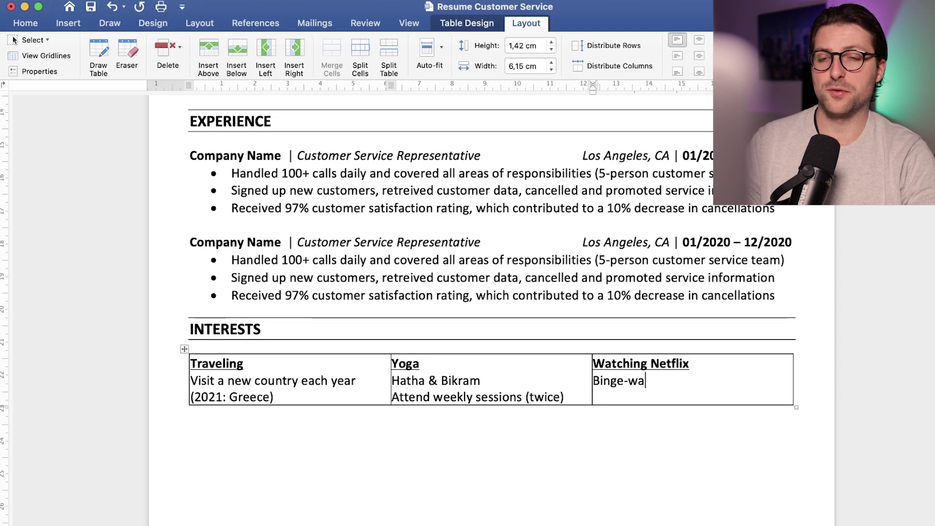
{"action": "type", "text": "tched Ozark &"}
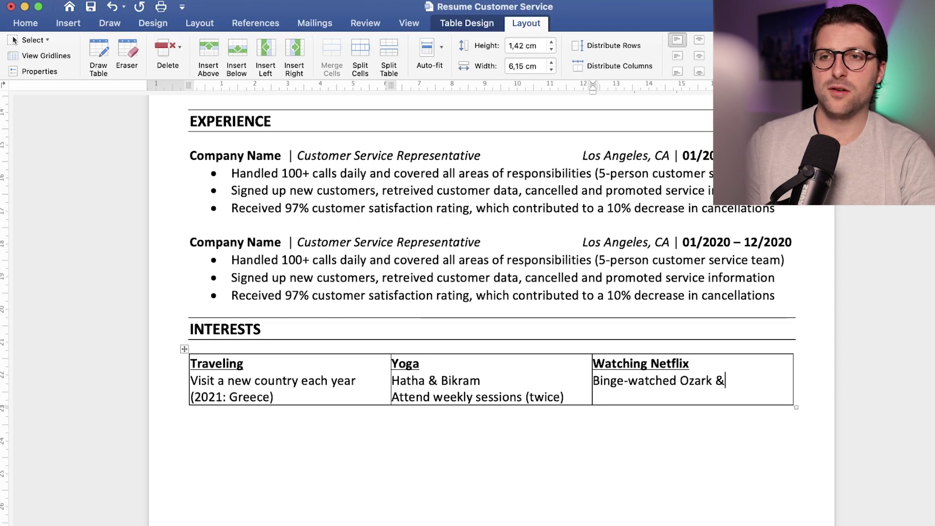
{"action": "key", "text": "Return"}
{"action": "type", "text": "Stranger"}
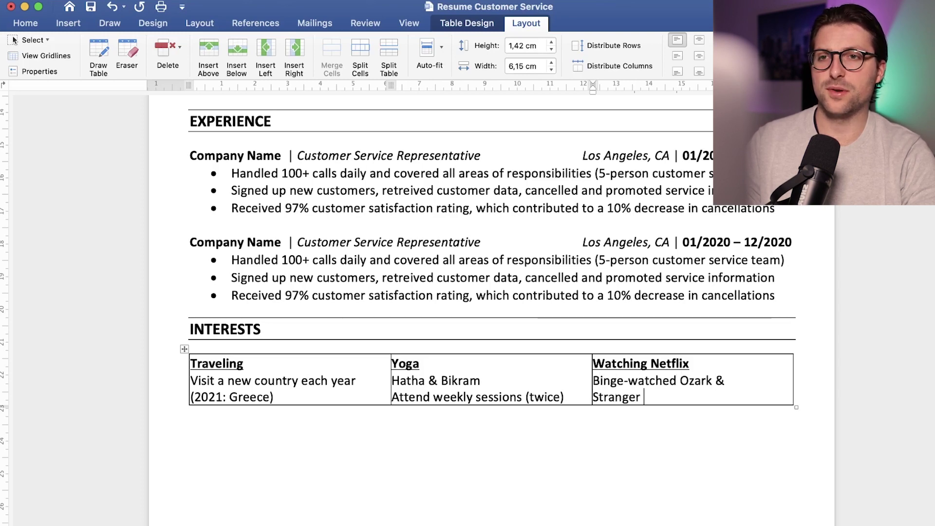
{"action": "type", "text": "Things"}
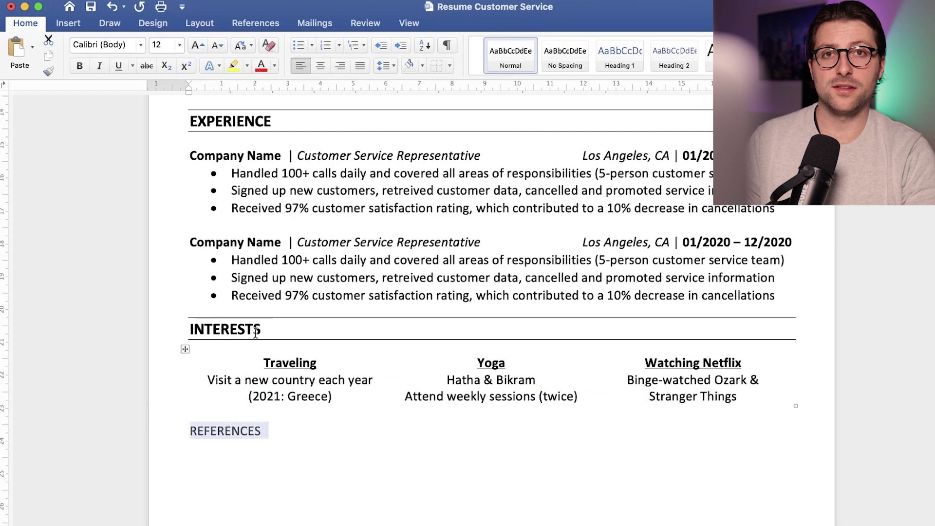
Step: Style REFERENCES as a heading and enter the first reference's university, e-mail and phone placeholders
{"action": "left_click", "coordinate": [195, 431]}
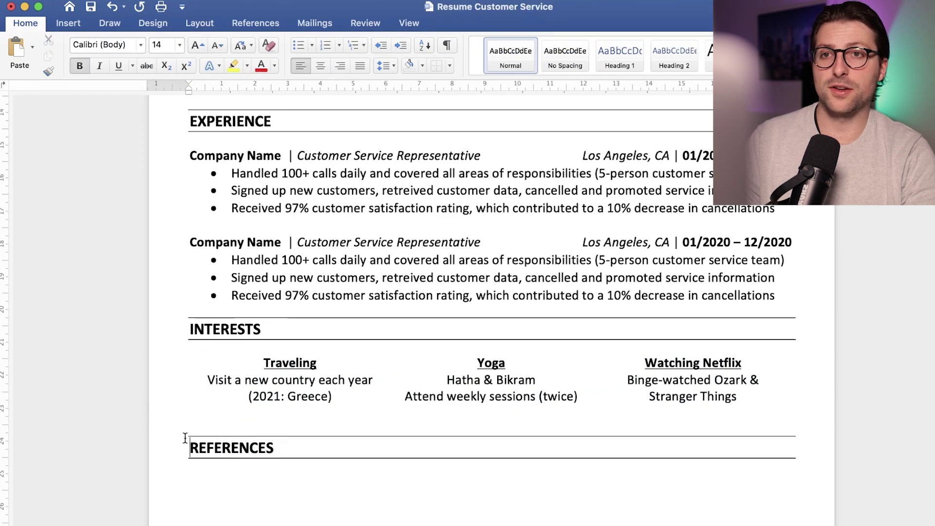
{"action": "scroll", "coordinate": [218, 467], "scroll_direction": "down", "scroll_amount": 1}
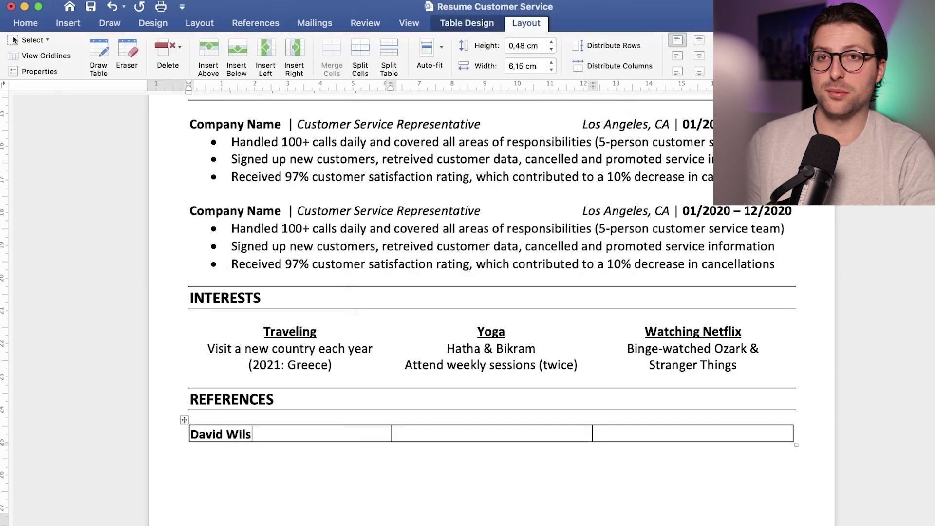
{"action": "type", "text": "on from University"}
{"action": "key", "text": "Return"}
{"action": "type", "text": "namesurname@email.com"}
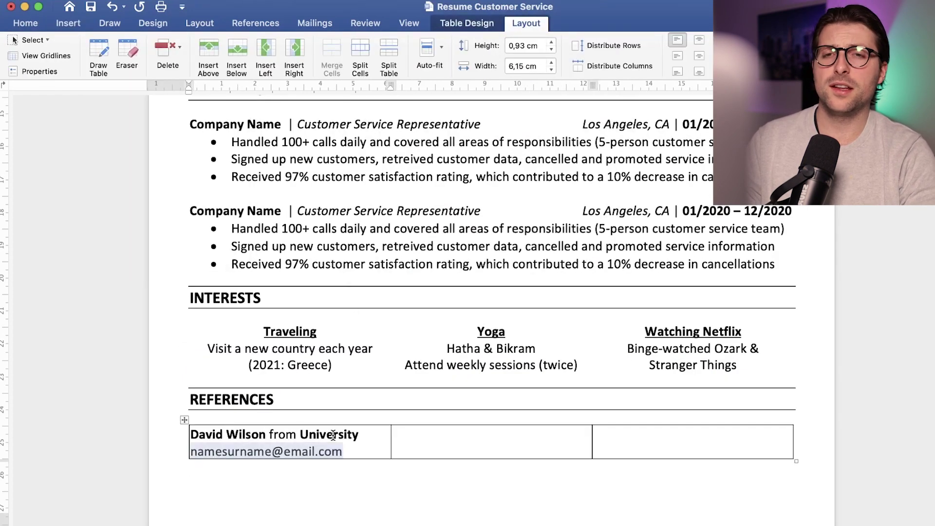
{"action": "key", "text": "Return"}
{"action": "type", "text": "+[000]-000-0000"}
Step: Remove the e-mail hyperlink and copy the first reference's details into the second cell
{"action": "right_click", "coordinate": [322, 452]}
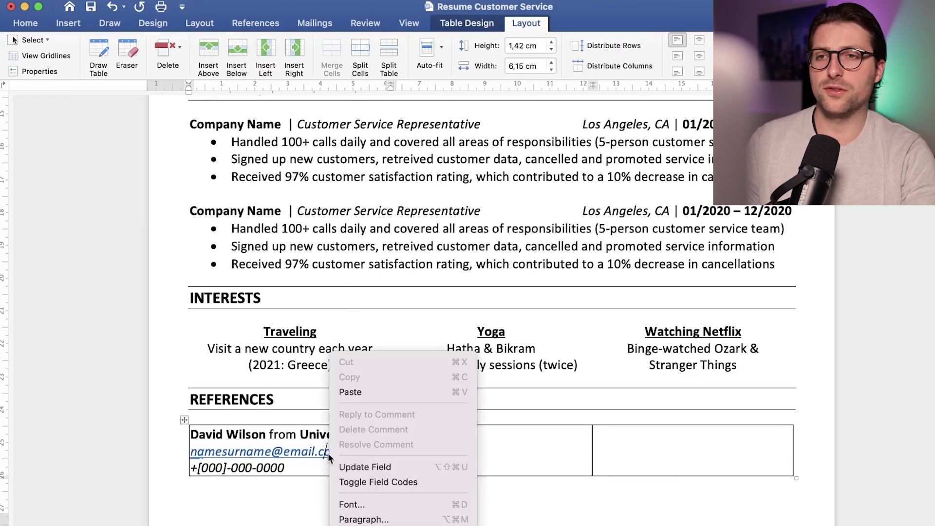
{"action": "left_click", "coordinate": [331, 458]}
{"action": "left_click", "coordinate": [193, 441]}
{"action": "key", "text": "super+c"}
{"action": "key", "text": "Tab"}
{"action": "key", "text": "super+v"}
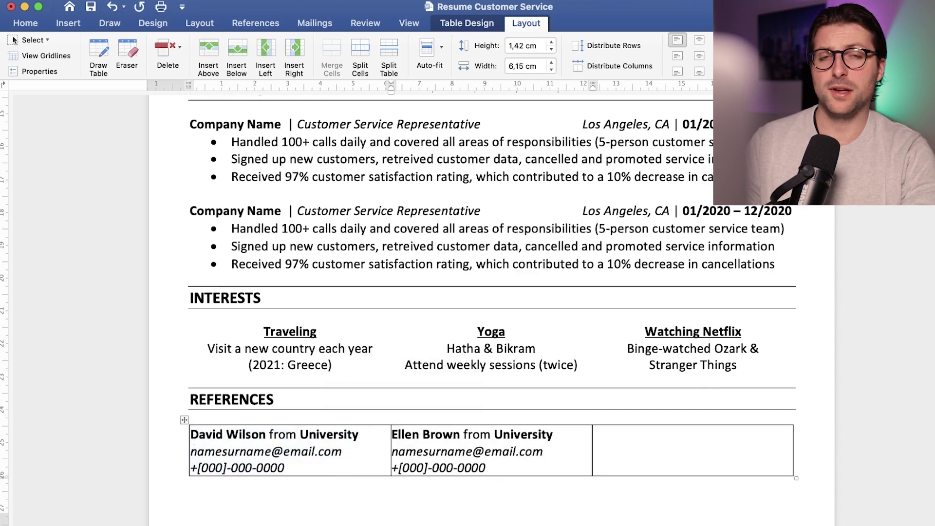
Step: Enter the second and third contacts' names and workplaces, then right- and centre-align their cells
{"action": "key", "text": "Tab"}
{"action": "key", "text": "super+v"}
{"action": "type", "text": "John Smith from Company Name"}
{"action": "key", "text": "shift+Tab"}
{"action": "left_click", "coordinate": [25, 23]}
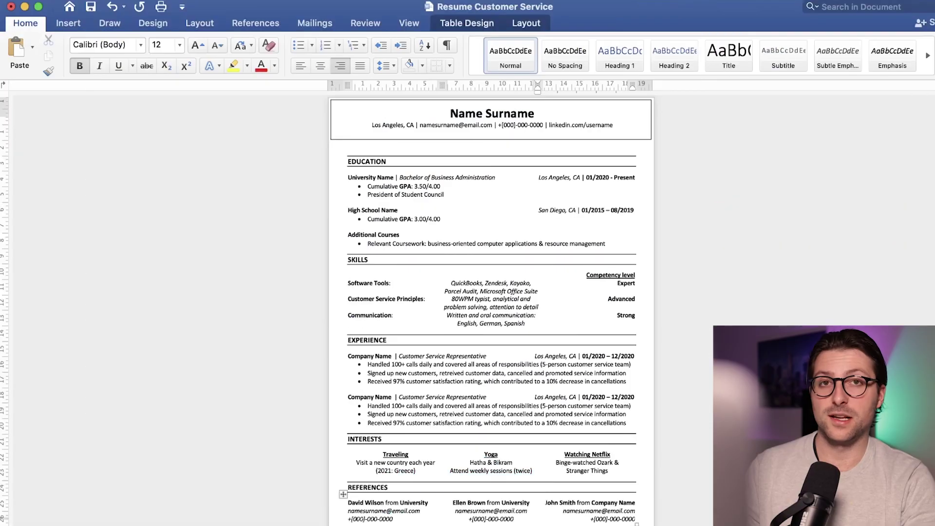
Step: Save the resume as a .docx on the Desktop under the candidate's name
{"action": "left_click", "coordinate": [122, 4]}
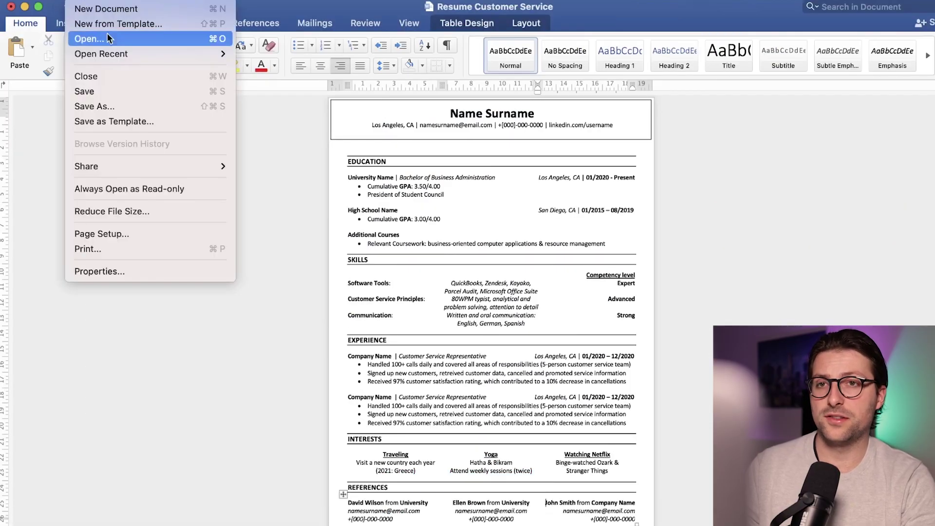
{"action": "left_click", "coordinate": [113, 104]}
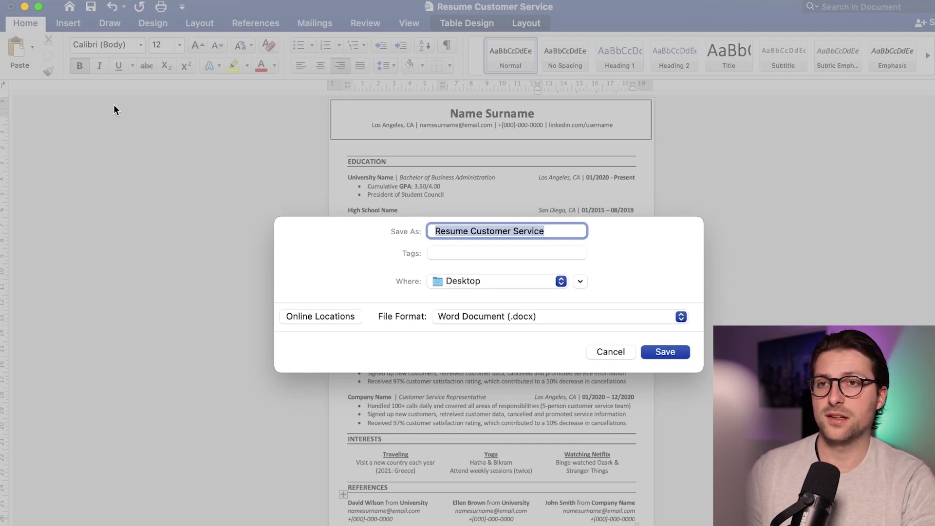
{"action": "type", "text": "Name Surname"}
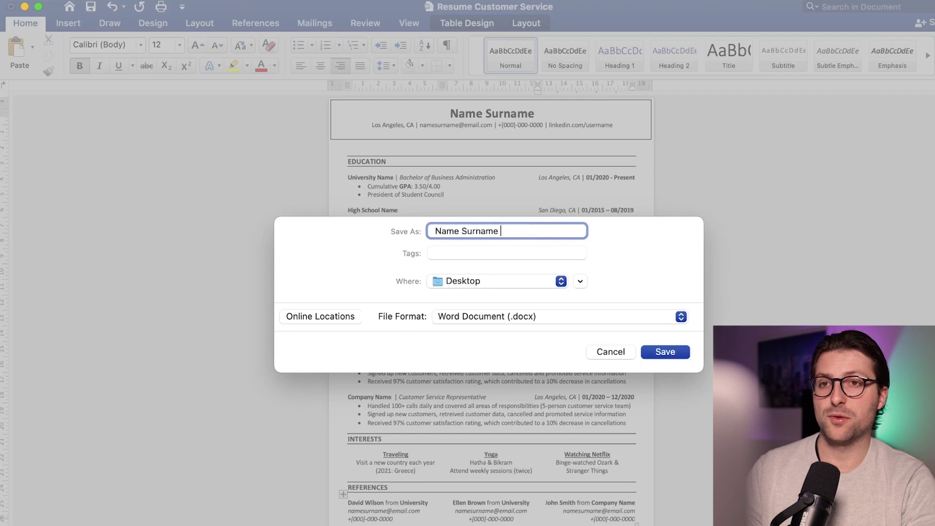